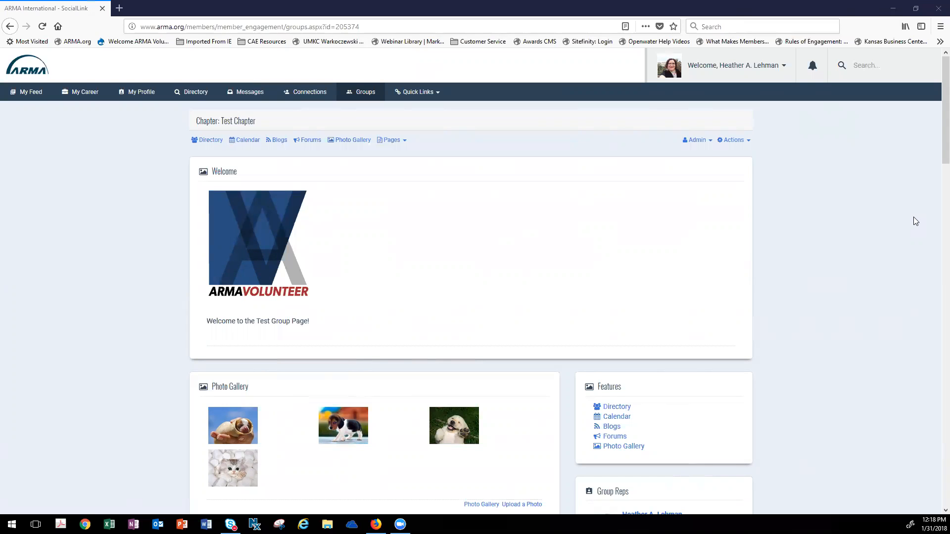
- Queue the December Chapter Meeting Minutes document for upload in the Test Chapter's Resource Manager
left_click(710, 142)
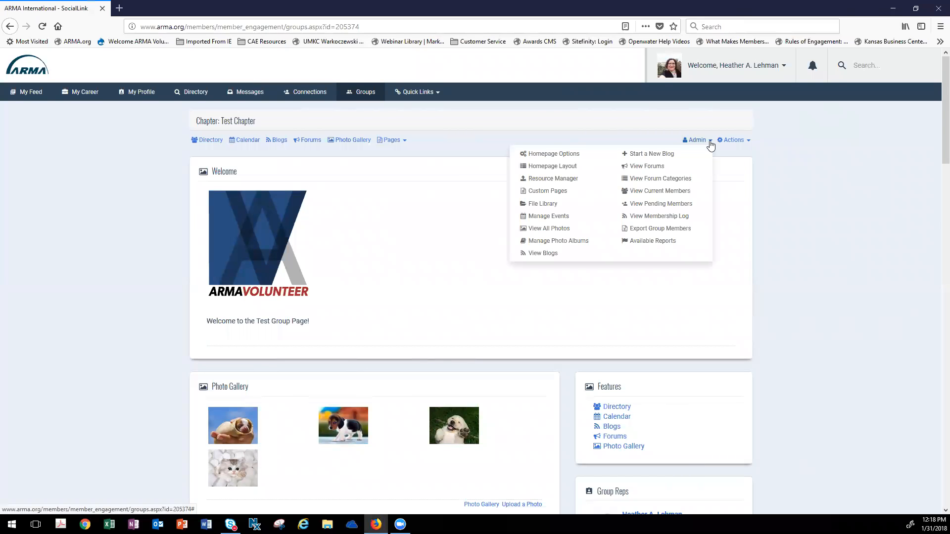
left_click(567, 180)
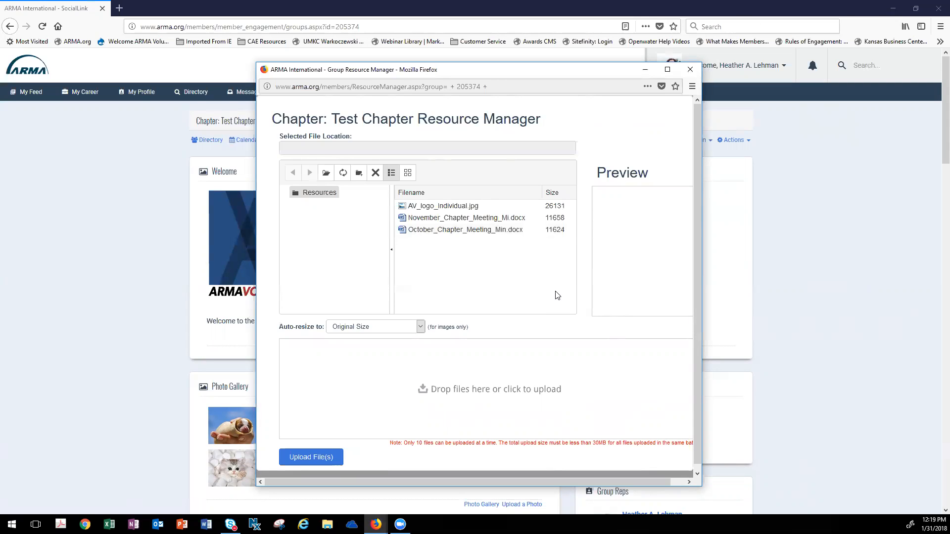
left_click(426, 391)
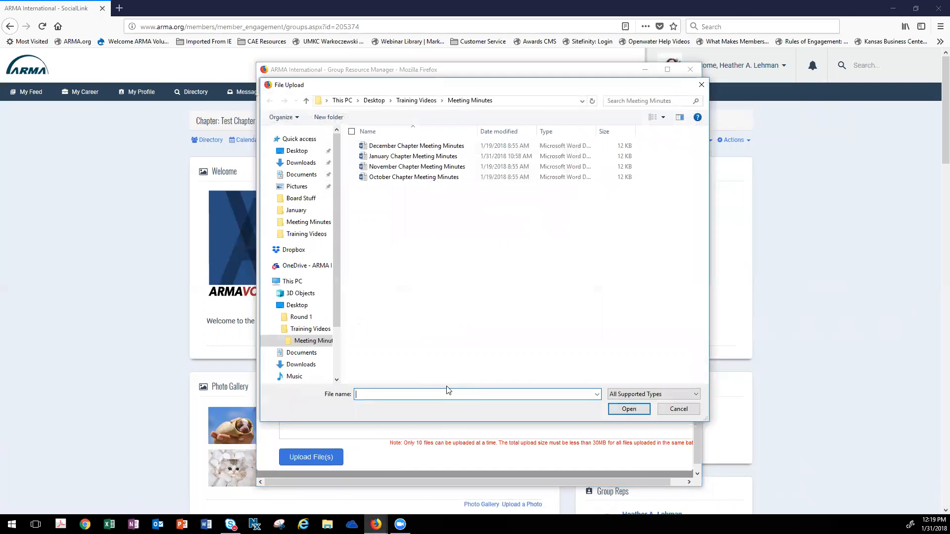
left_click(444, 146)
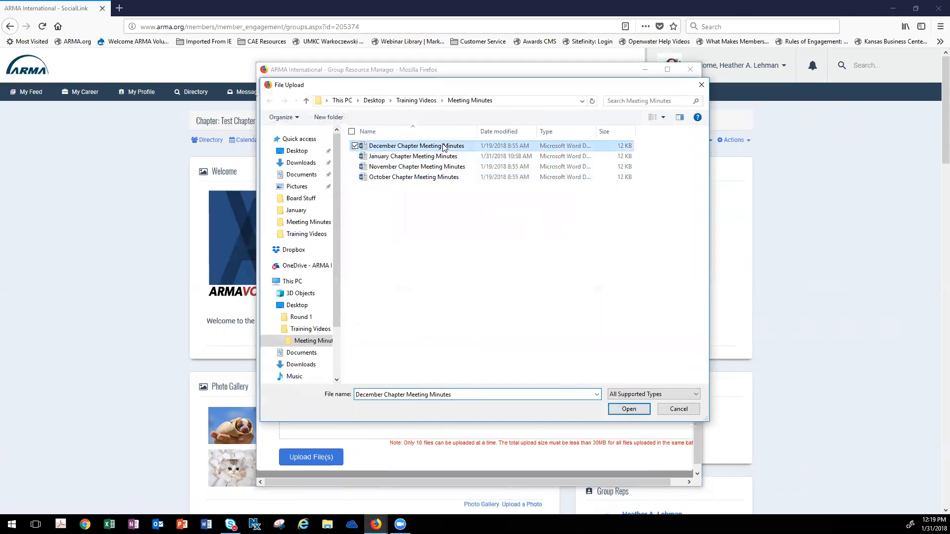
left_click(625, 409)
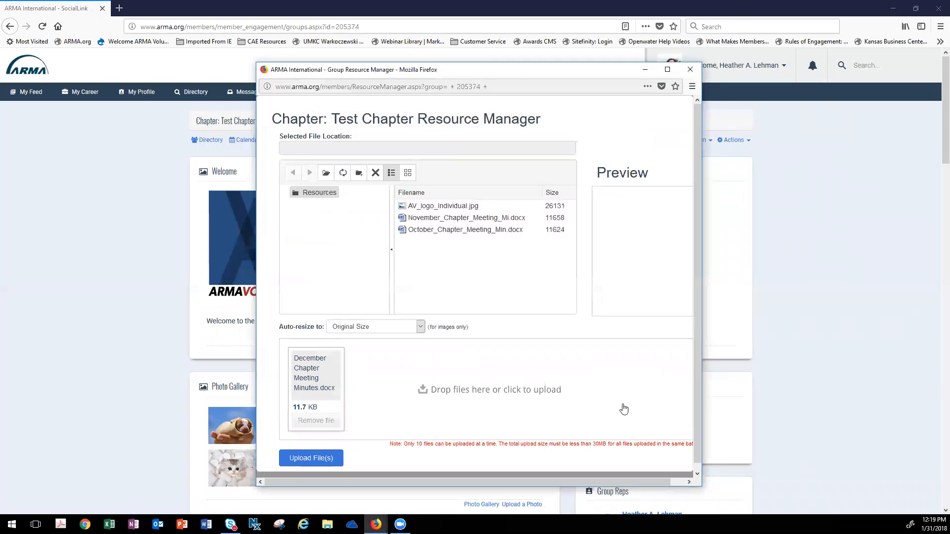
- Add the January Chapter Meeting Minutes document to the queue, upload both files and close the Resource Manager
left_click(436, 391)
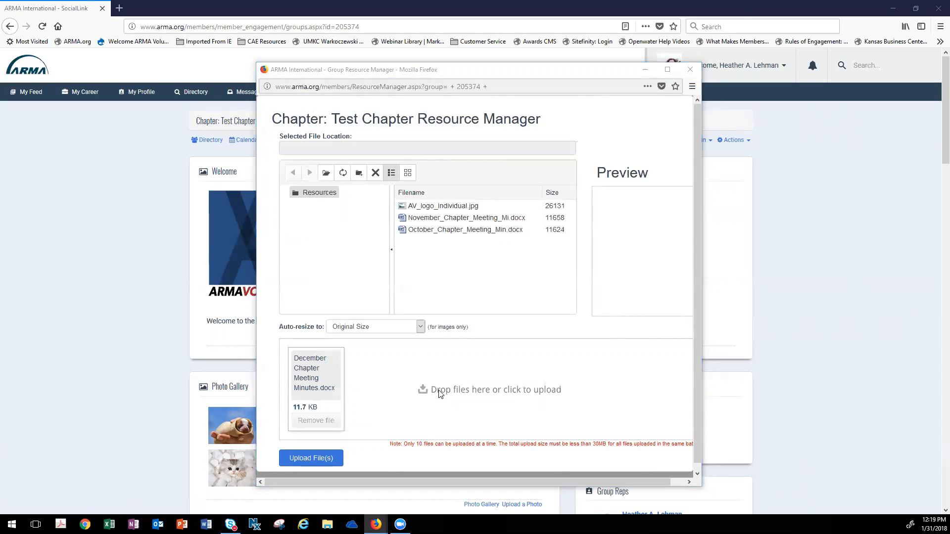
left_click(435, 156)
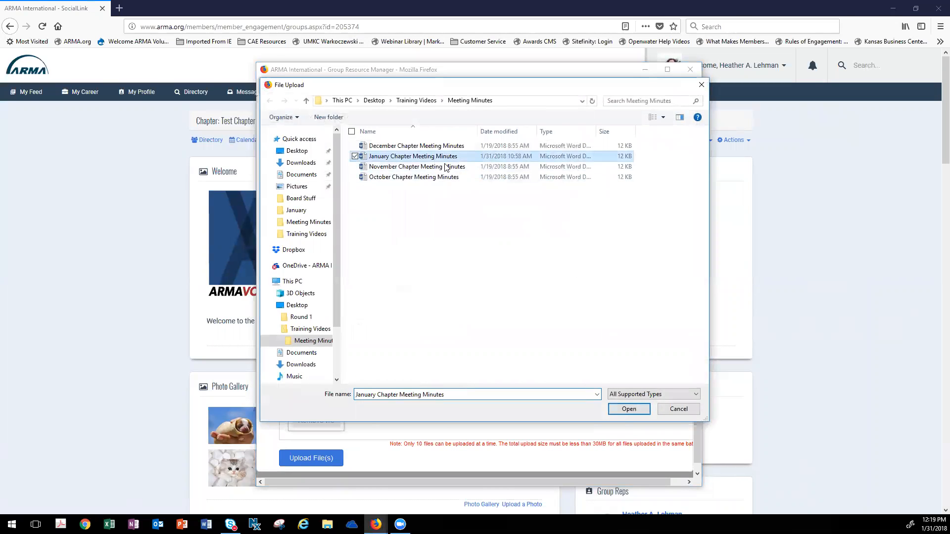
left_click(629, 411)
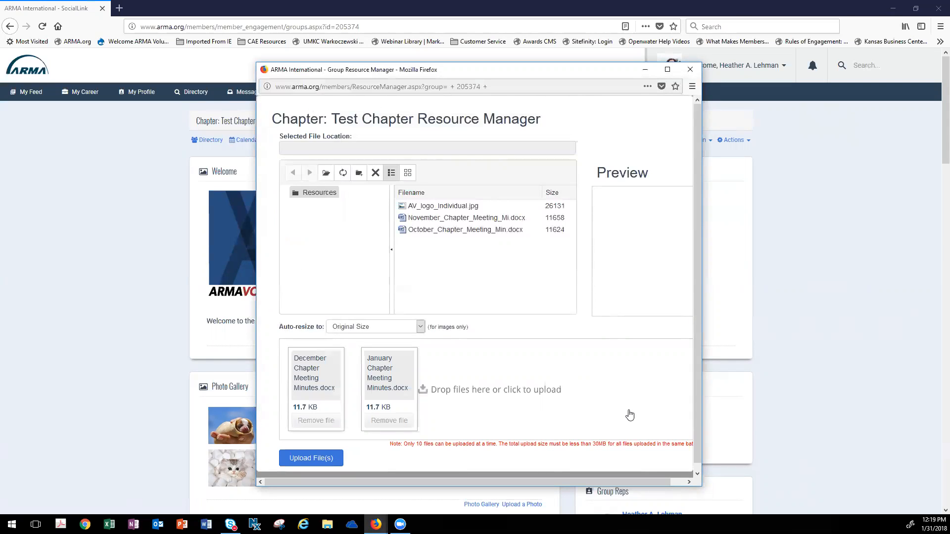
left_click(322, 459)
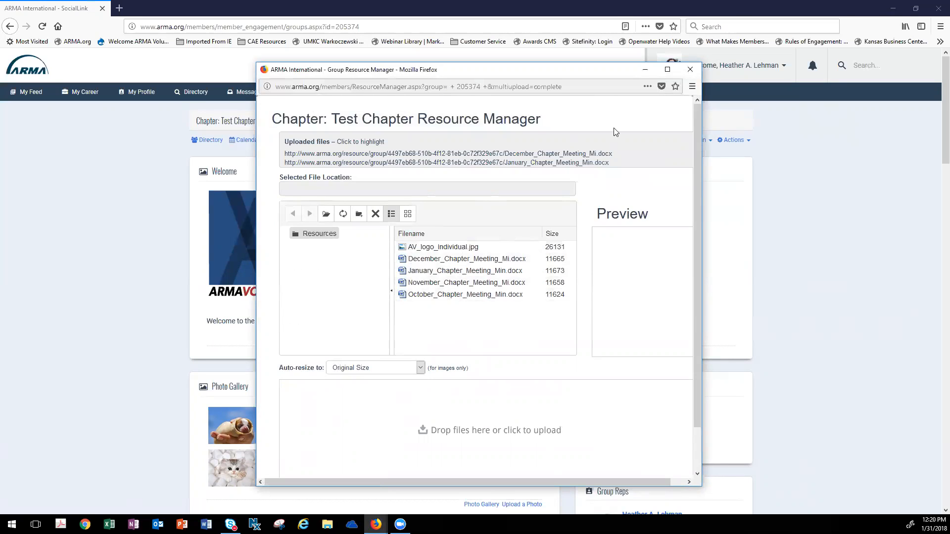
left_click(690, 70)
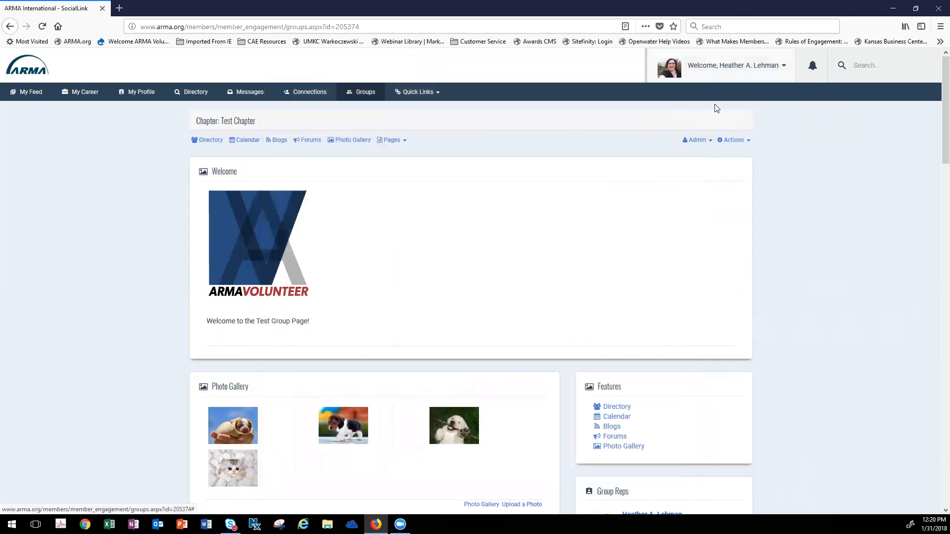
- Start a new collection named "Meeting Minutes" in the chapter's File Library
left_click(710, 144)
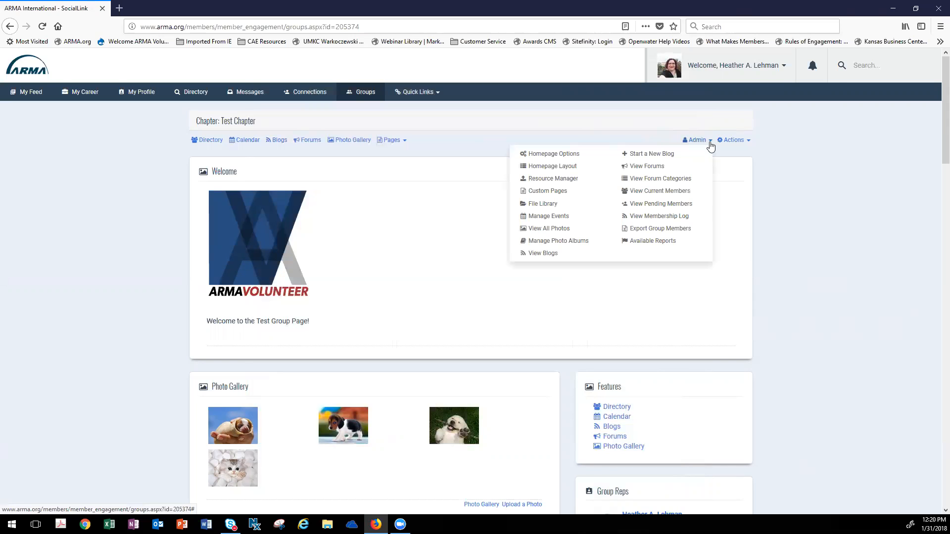
left_click(553, 204)
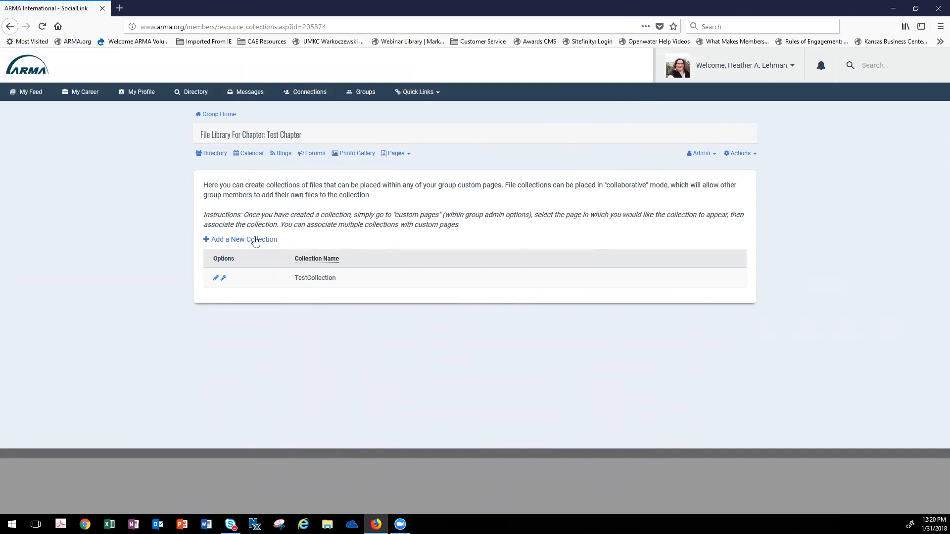
left_click(232, 243)
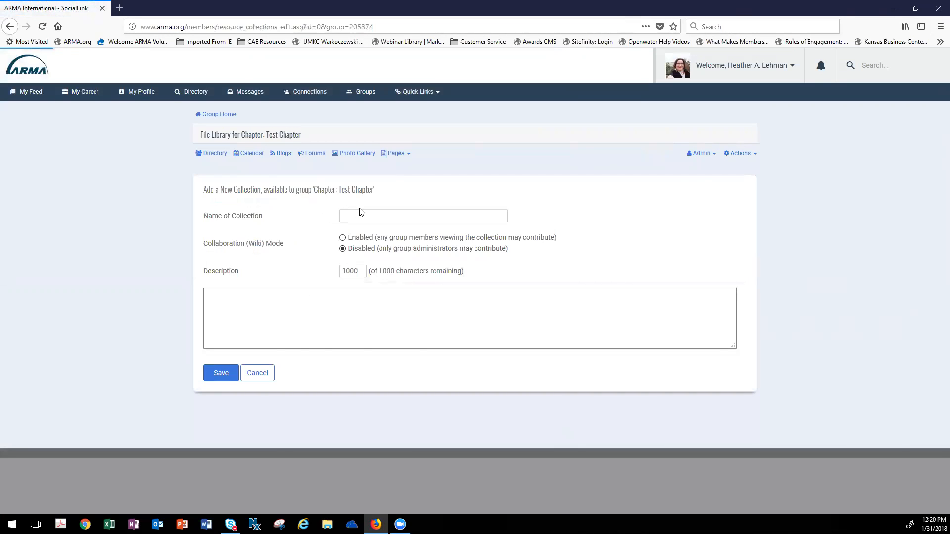
left_click(362, 213)
type("Metting")
key("BackSpace")
key("BackSpace")
key("BackSpace")
key("BackSpace")
key("BackSpace")
type("et")
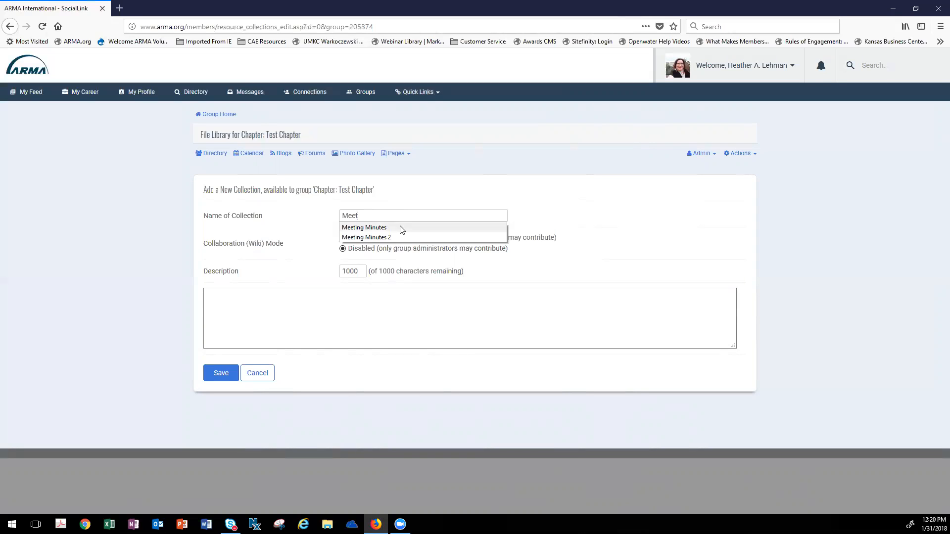
left_click(398, 228)
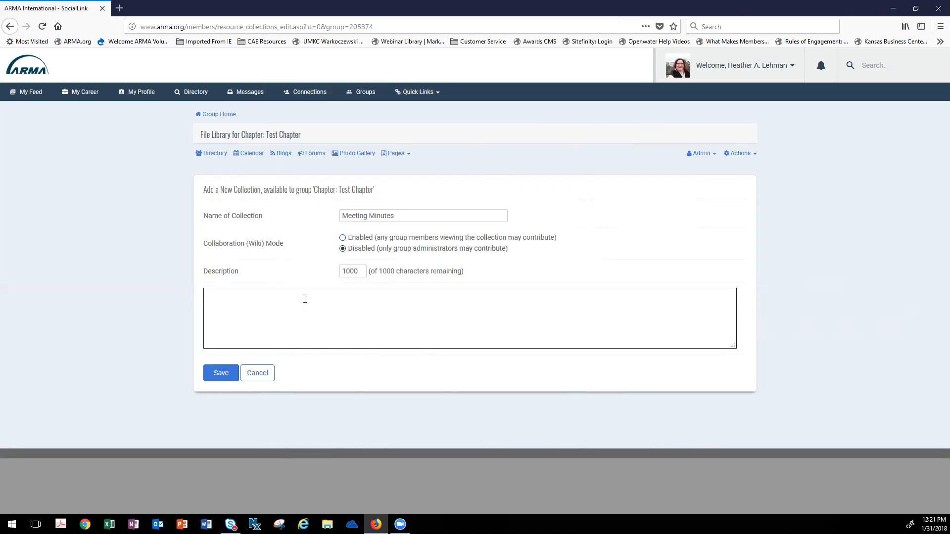
- Enter the collection description "These are the meeting minutes." and save the collection
type("These are the meeting minutes.")
left_click(225, 375)
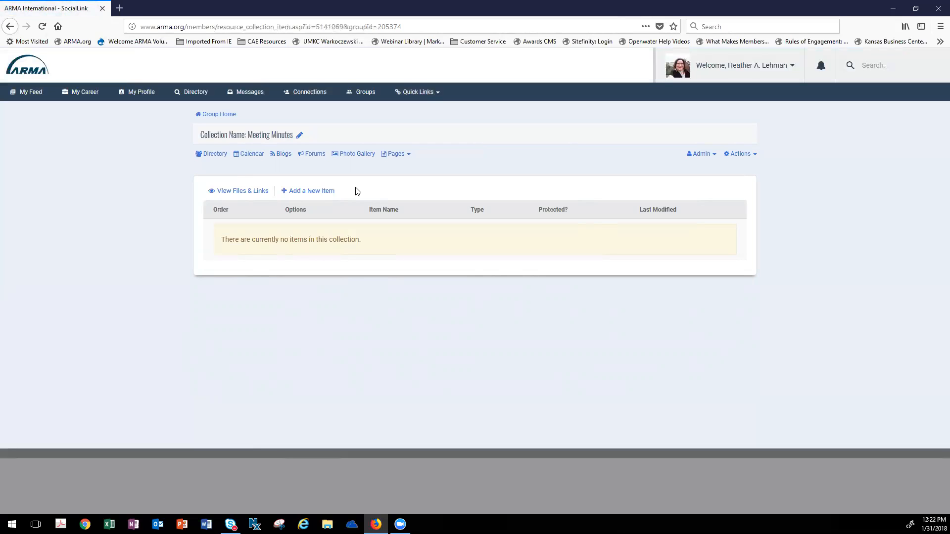
- Start a new item in the Meeting Minutes collection and name it "January Meeting Mintues"
left_click(300, 196)
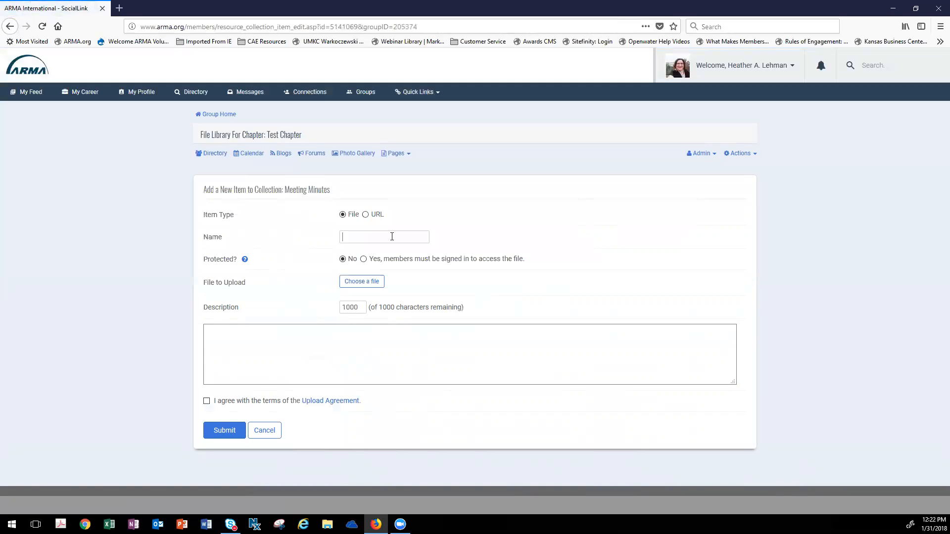
type("Januray")
key("BackSpace")
key("BackSpace")
key("BackSpace")
type("uary Meeting Mintue")
key("BackSpace")
key("BackSpace")
type("ues")
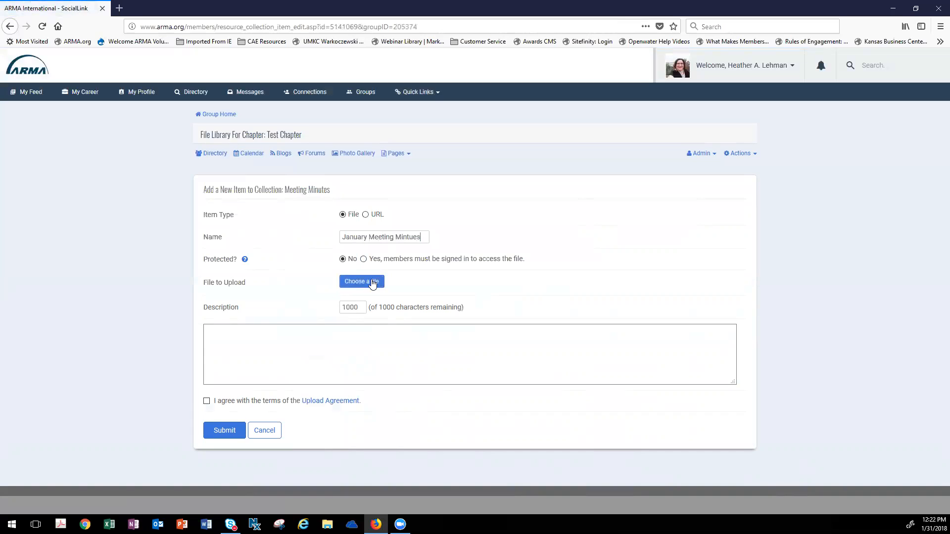
- Attach the January Chapter Meeting Minutes document as the new item's file
left_click(374, 282)
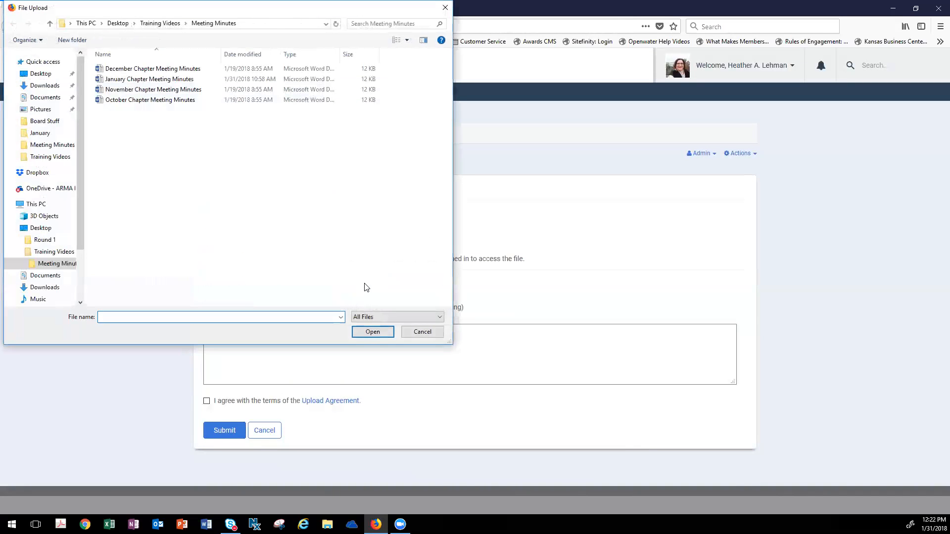
left_click(194, 82)
left_click(372, 332)
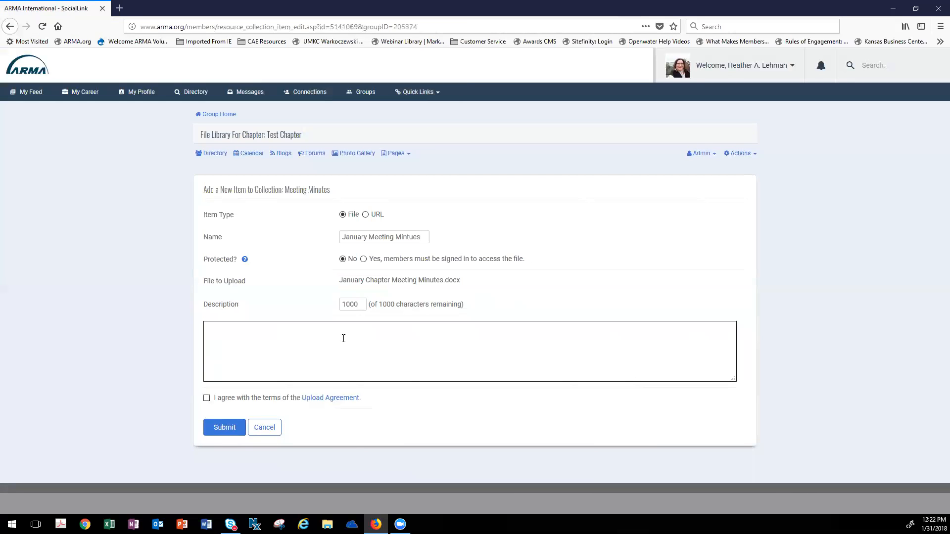
- Describe the item as "January Chapter Meeting Minutes", accept the Upload Agreement and submit it
left_click(351, 342)
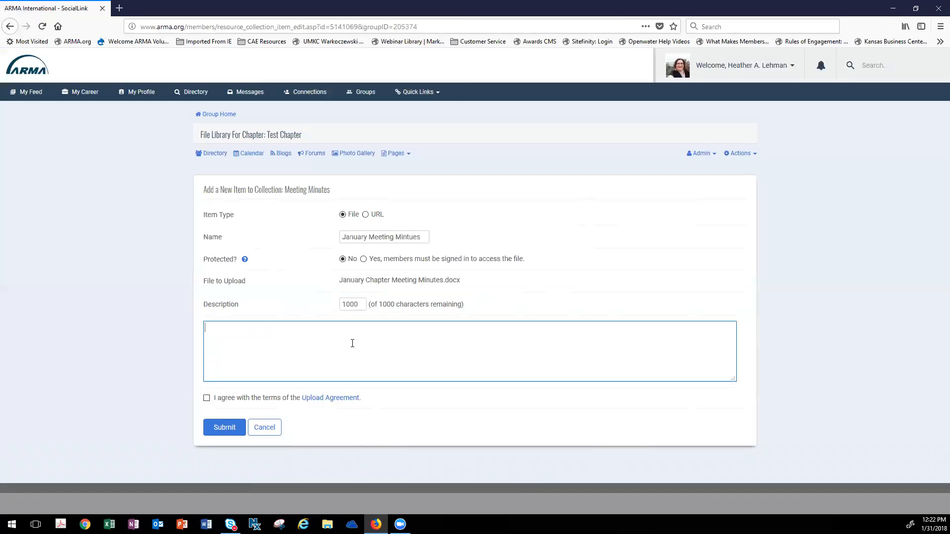
type("Ja")
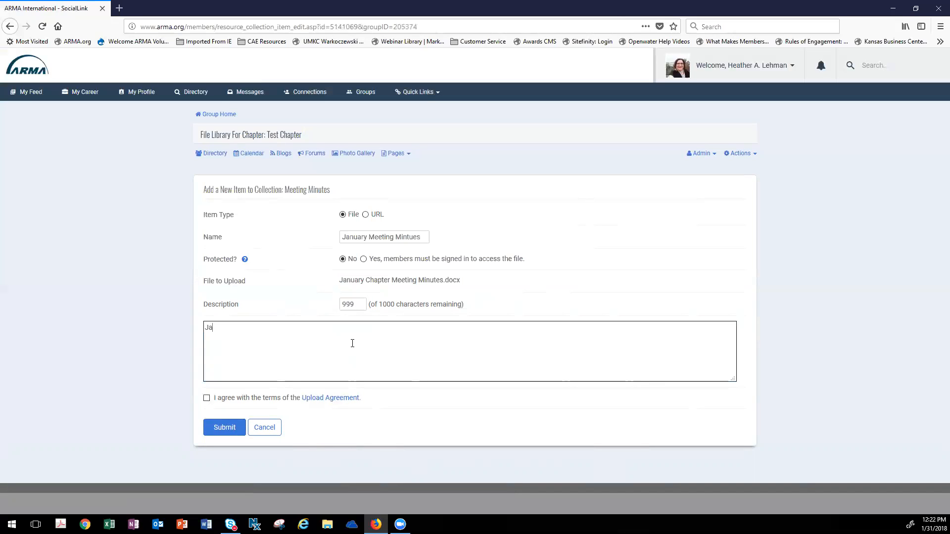
type("nuary Chapter Meteting Minutes")
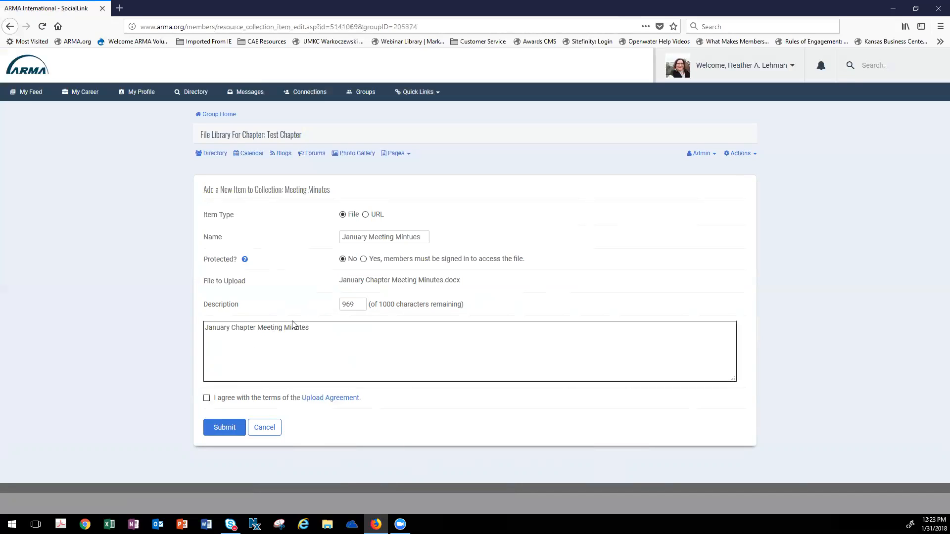
left_click(206, 398)
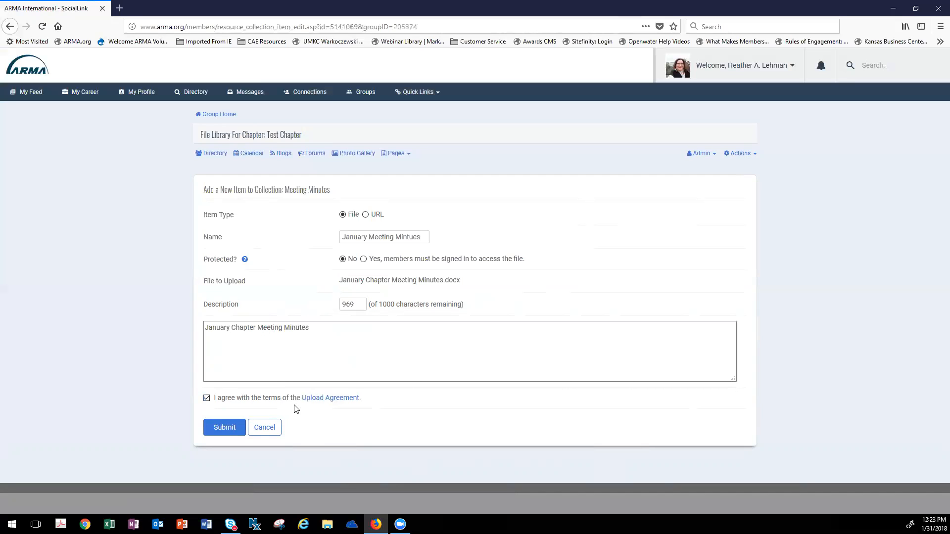
left_click(224, 429)
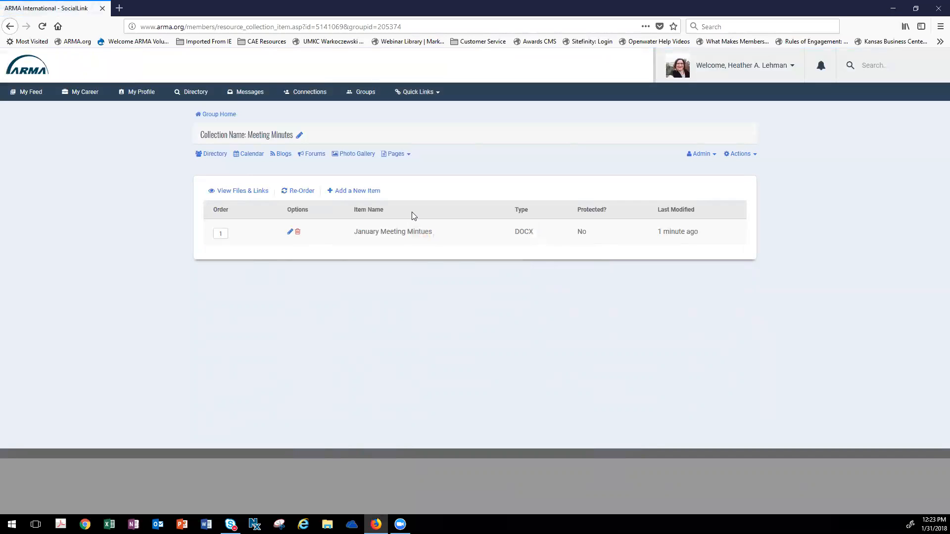
- Start another collection item named "December Meeting" and attach the December Chapter Meeting Minutes document
left_click(345, 192)
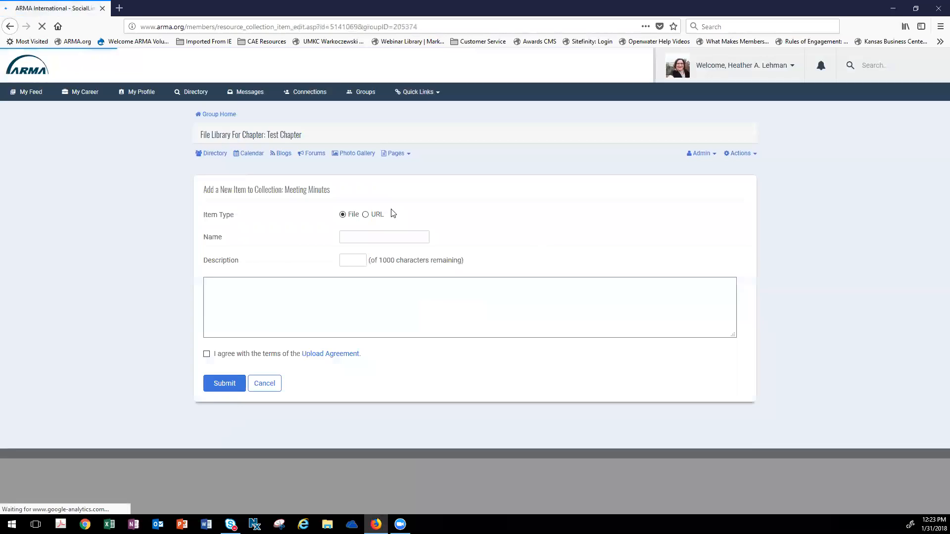
left_click(367, 236)
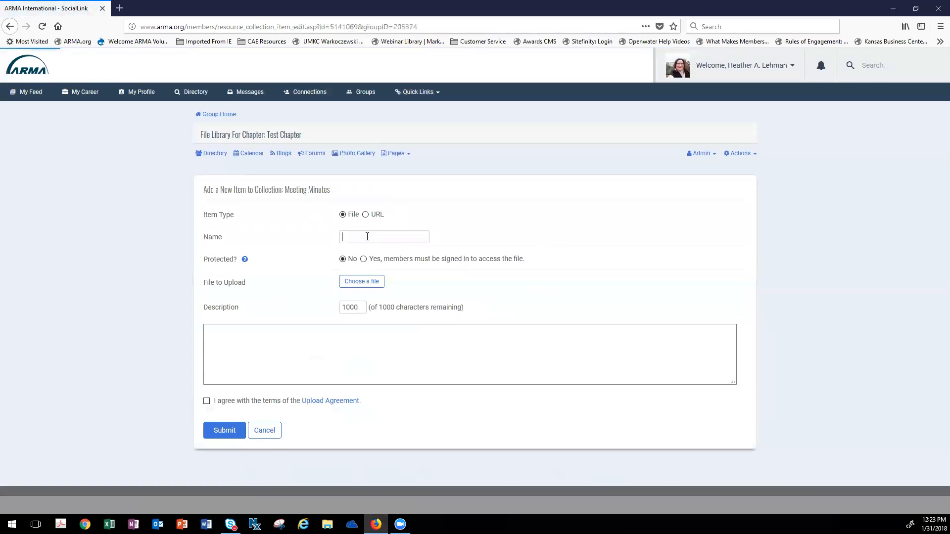
type("December Meeting")
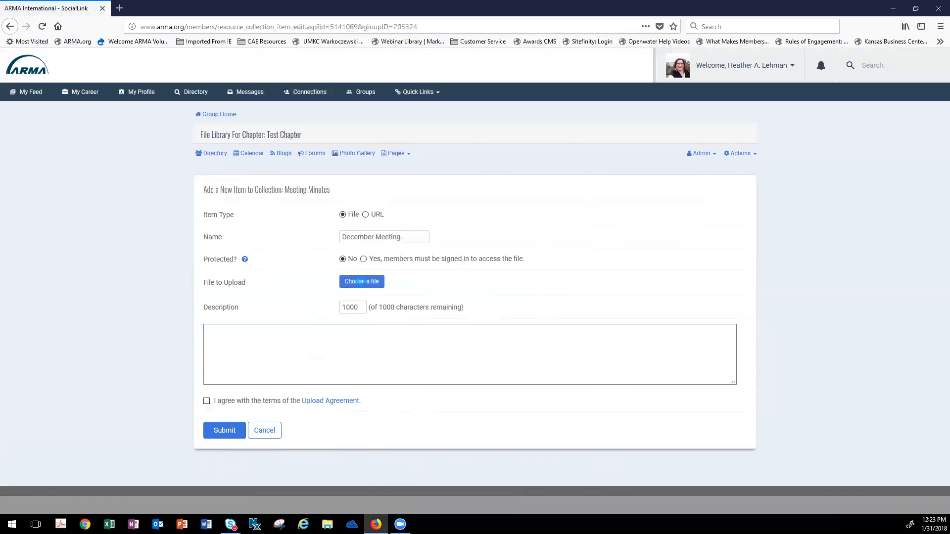
left_click(152, 69)
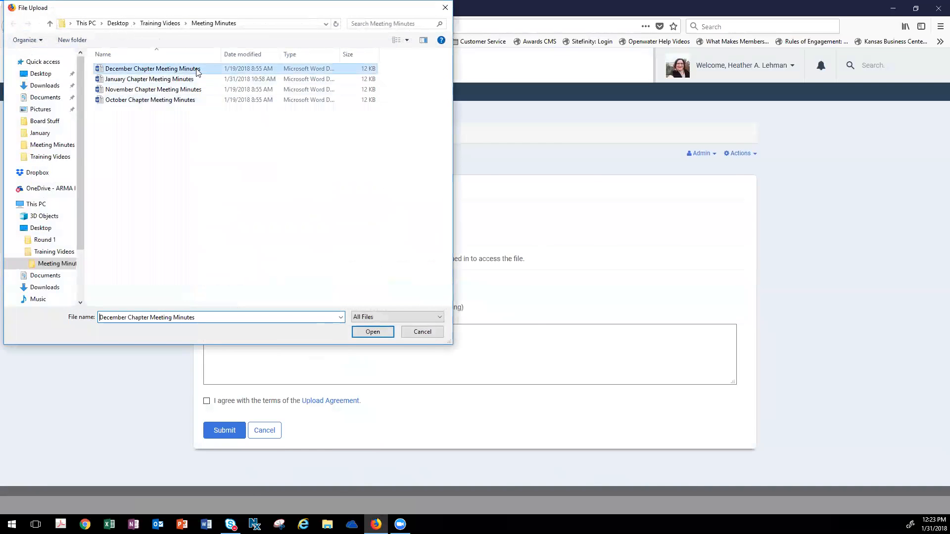
left_click(372, 331)
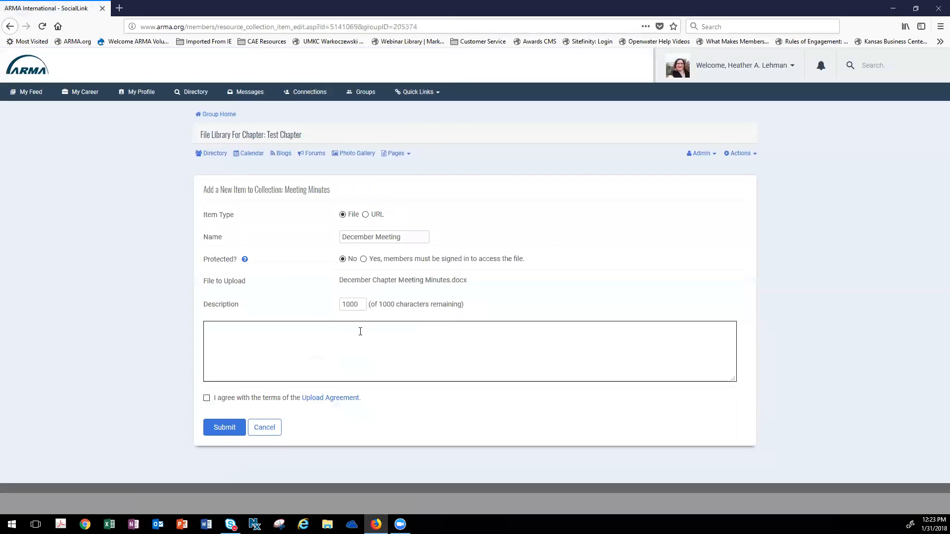
- Describe the item as "December Meeting Minutes", accept the Upload Agreement and submit it
type("December Met")
key("BackSpace")
type("eting Minutes")
left_click(206, 398)
left_click(239, 428)
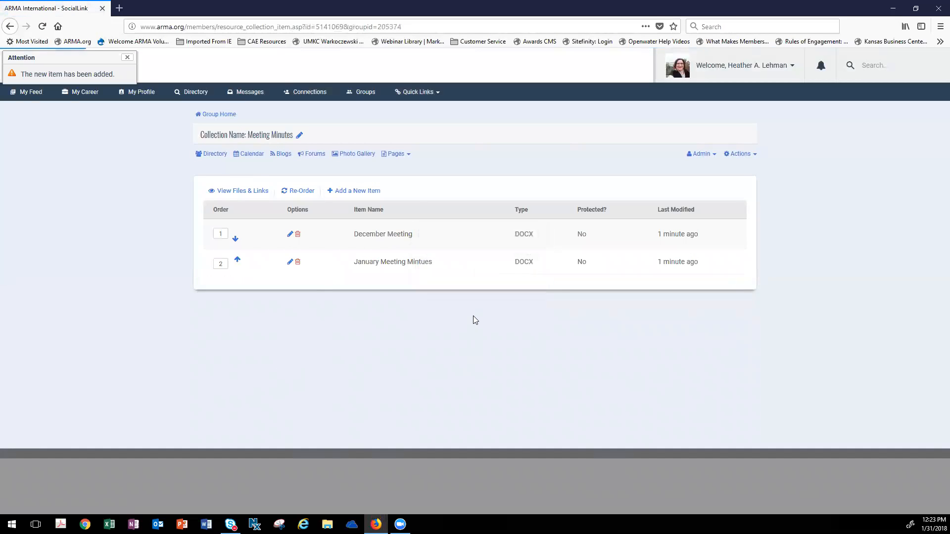
- Start another collection item named "October Meeting Minutes" and attach the October Chapter Meeting Minutes document
left_click(359, 193)
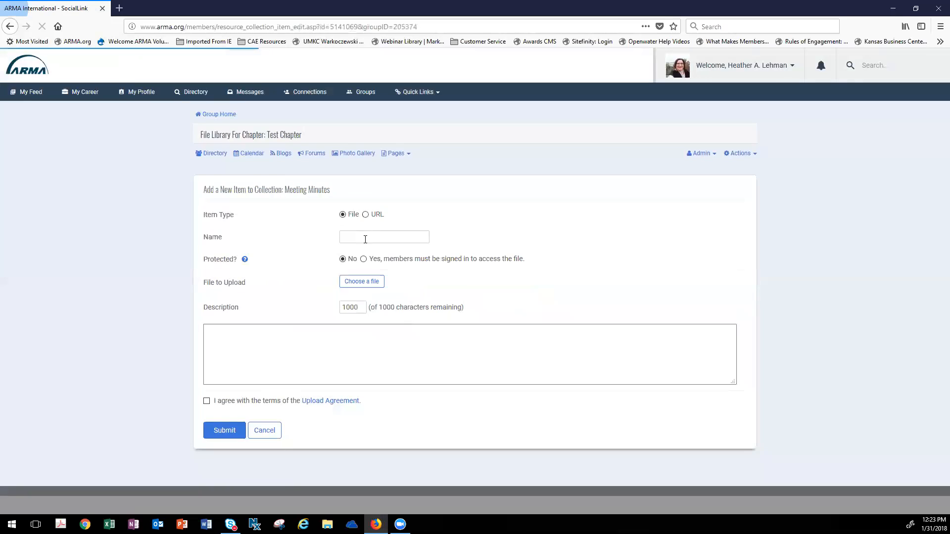
left_click(365, 239)
type("October Mee")
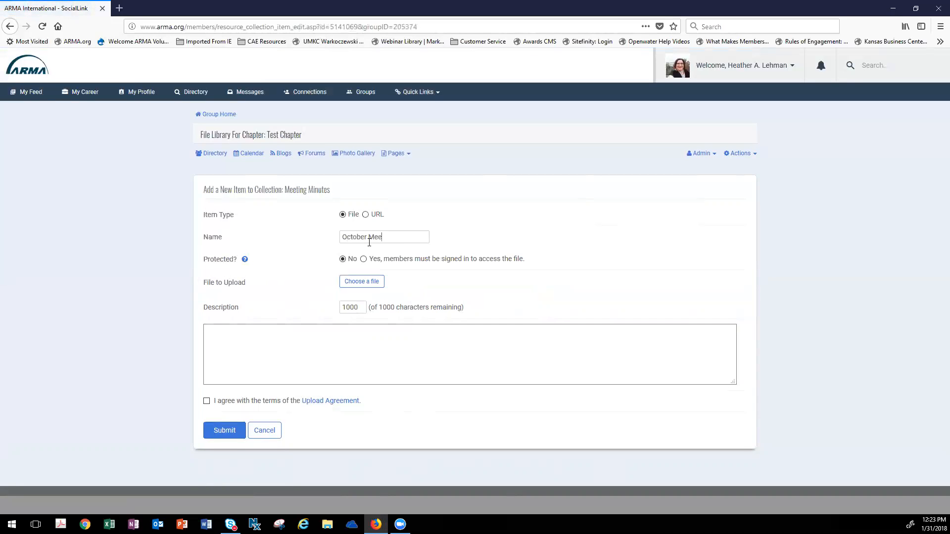
type("ting Minutes")
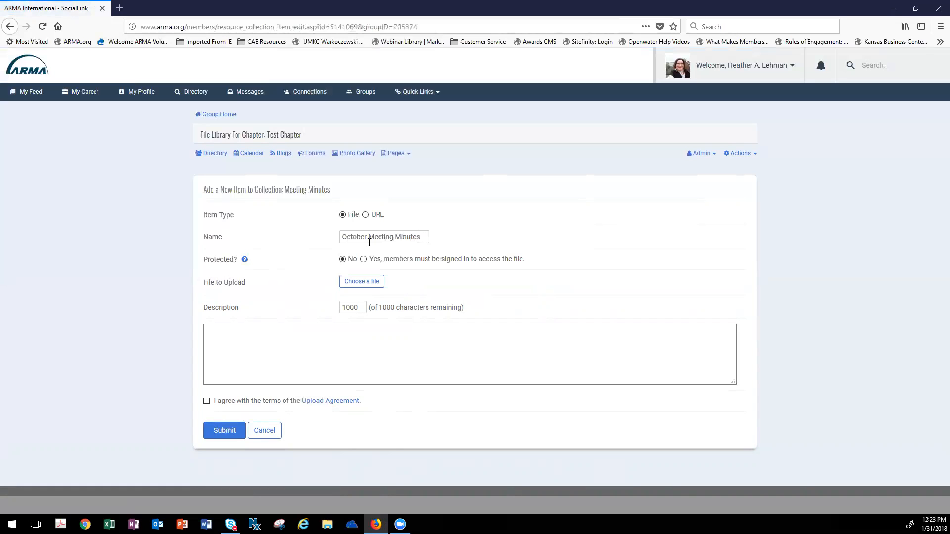
left_click(361, 281)
left_click(193, 100)
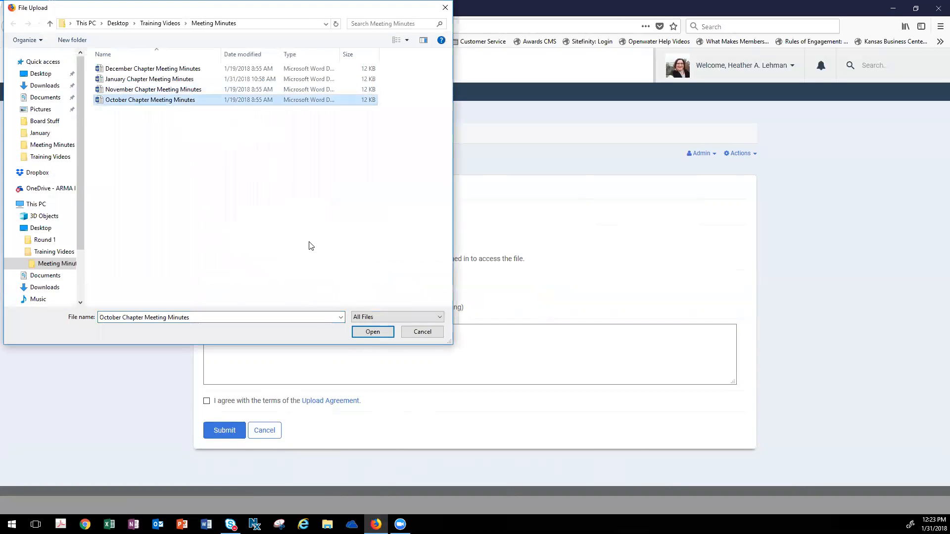
left_click(373, 332)
- Describe the item as "October Meeting Minutes", accept the Upload Agreement and submit it
left_click(347, 336)
type("October Meeting Minutes")
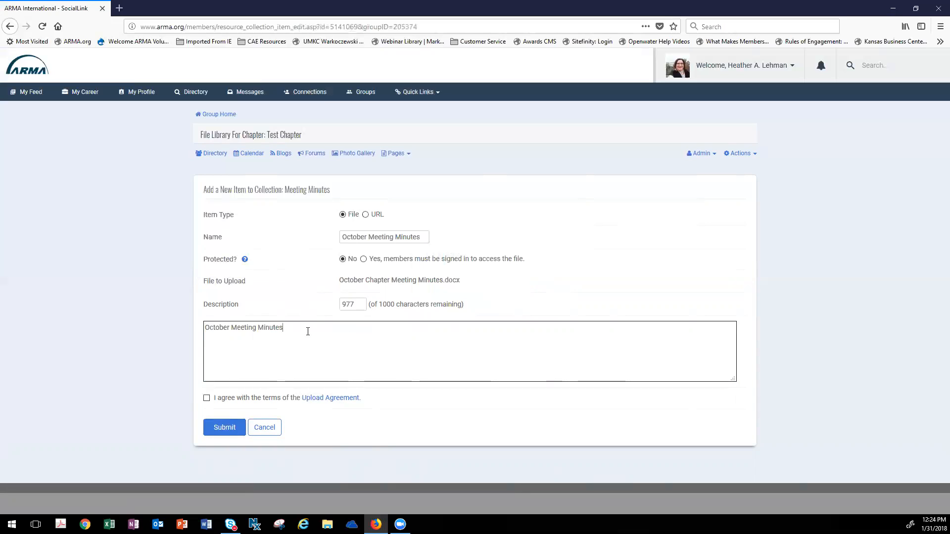
left_click(207, 398)
left_click(225, 429)
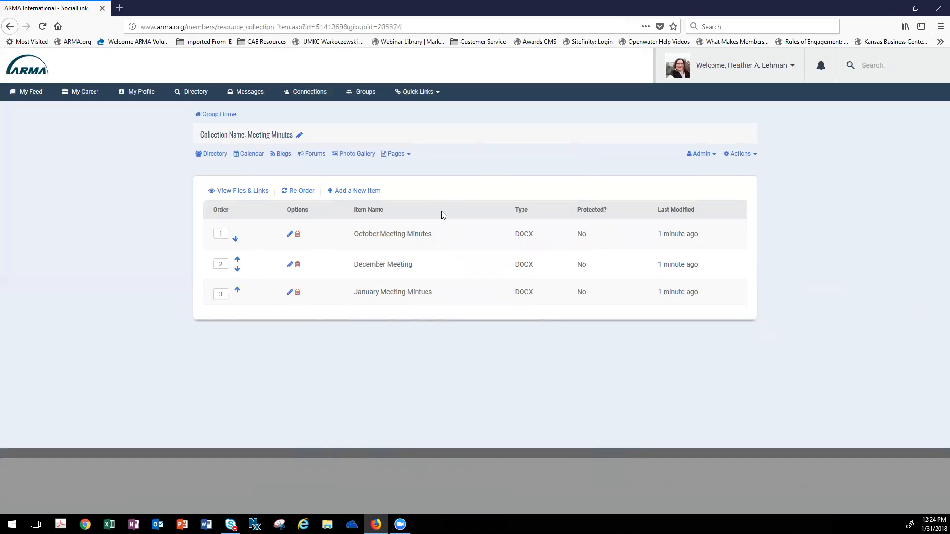
- Reorder the collection items so January is first, December second and October third
left_click(237, 268)
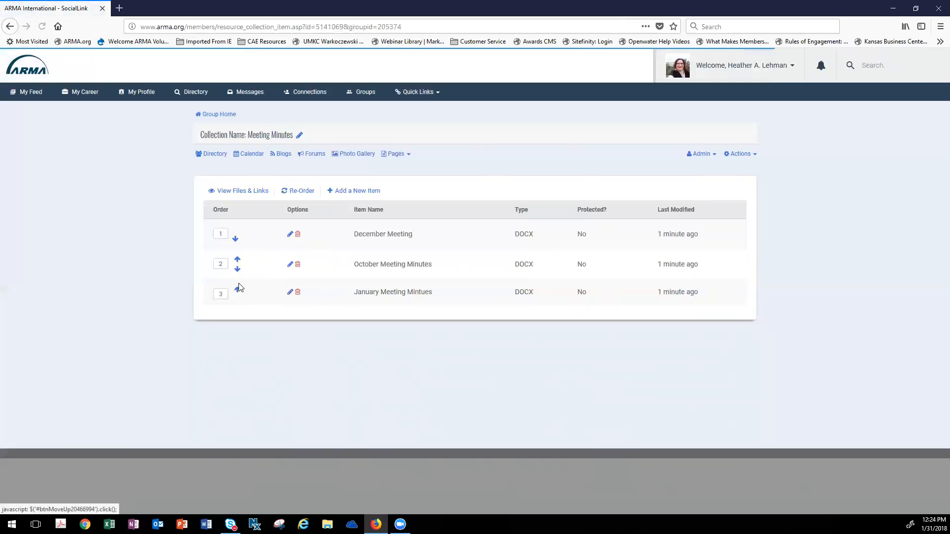
left_click(238, 291)
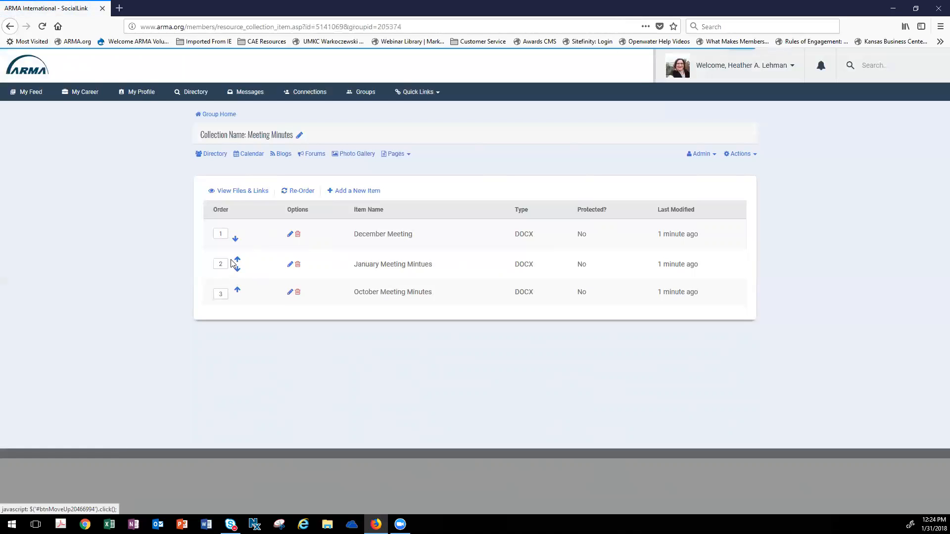
double_click(219, 263)
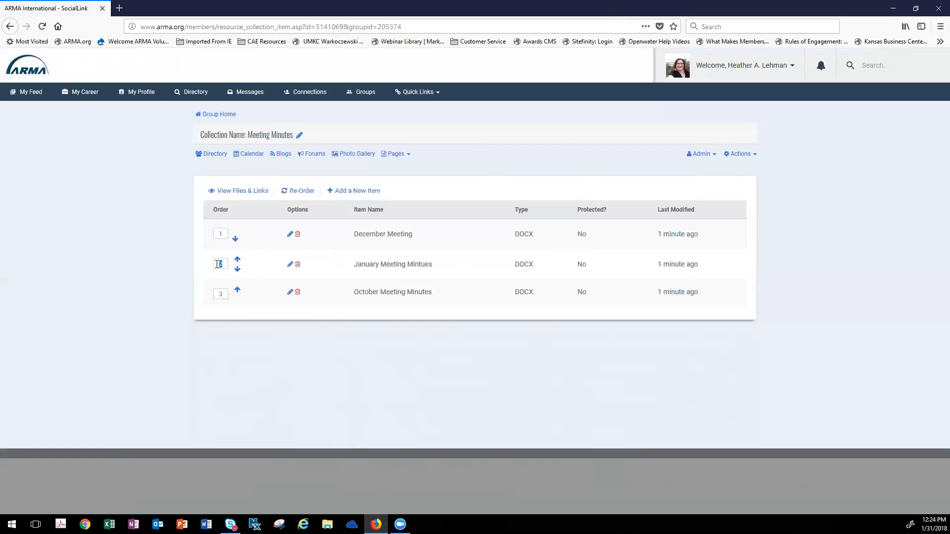
type("1")
double_click(214, 233)
type("2")
key("Return")
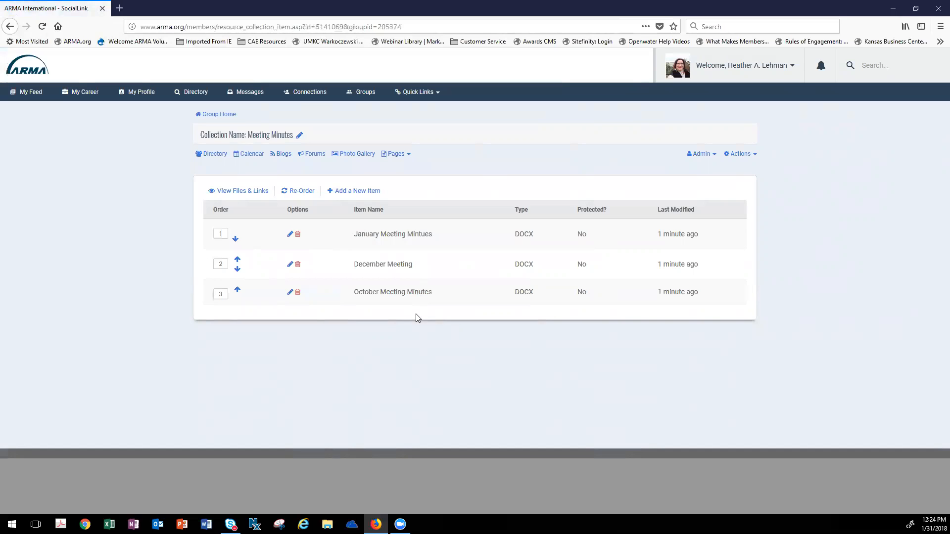
- Open the group's Meeting Minutes custom page for editing
left_click(407, 155)
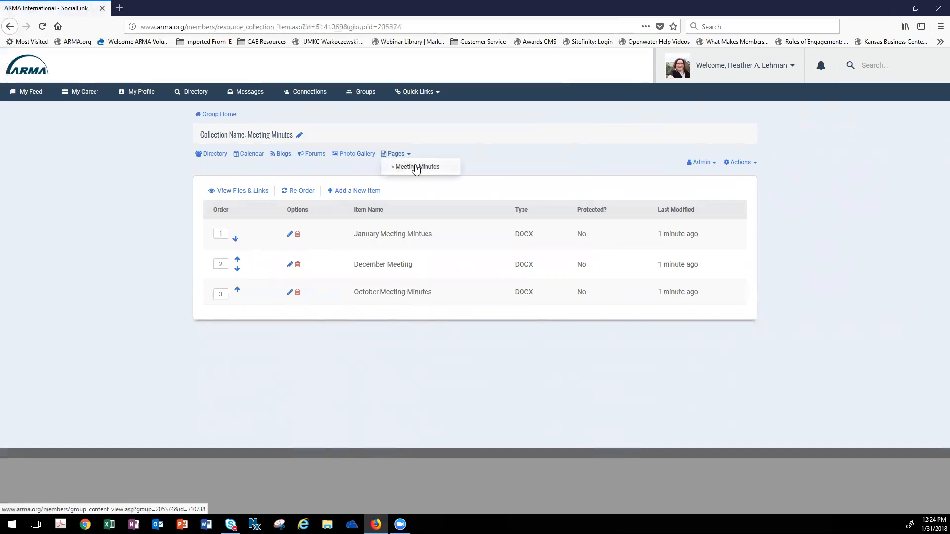
left_click(420, 167)
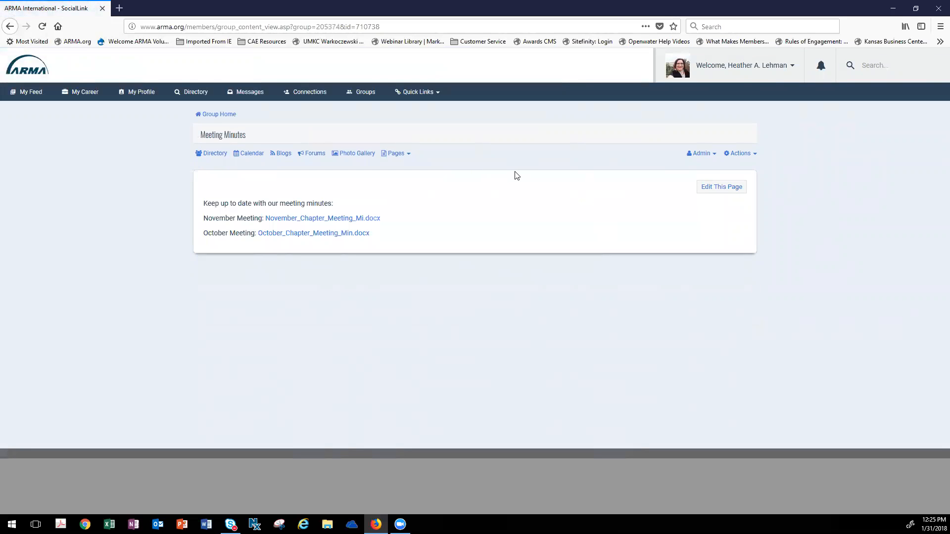
left_click(714, 189)
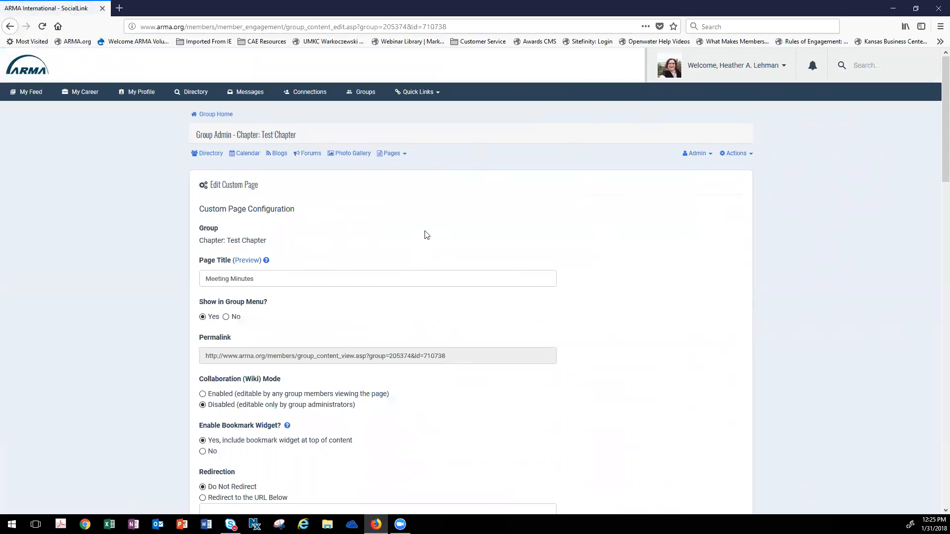
- Review the custom page's configuration settings, the available group file collections and the existing page content
scroll(426, 230, "down", 2)
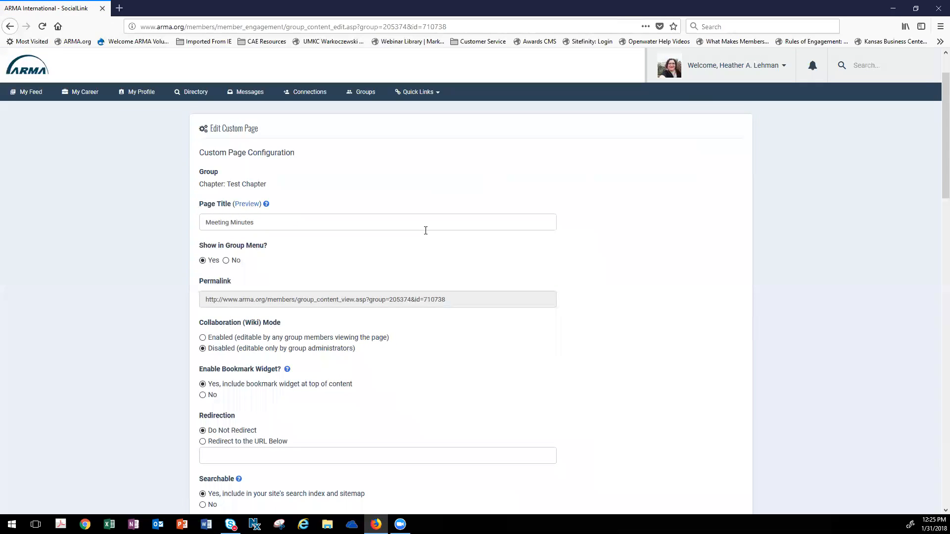
scroll(426, 231, "down", 2)
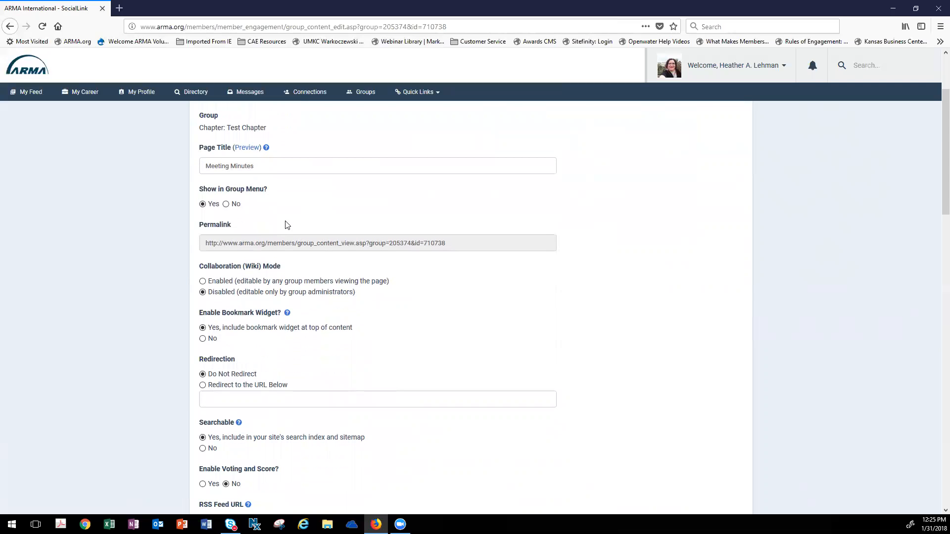
scroll(287, 225, "up", 2)
scroll(272, 212, "up", 2)
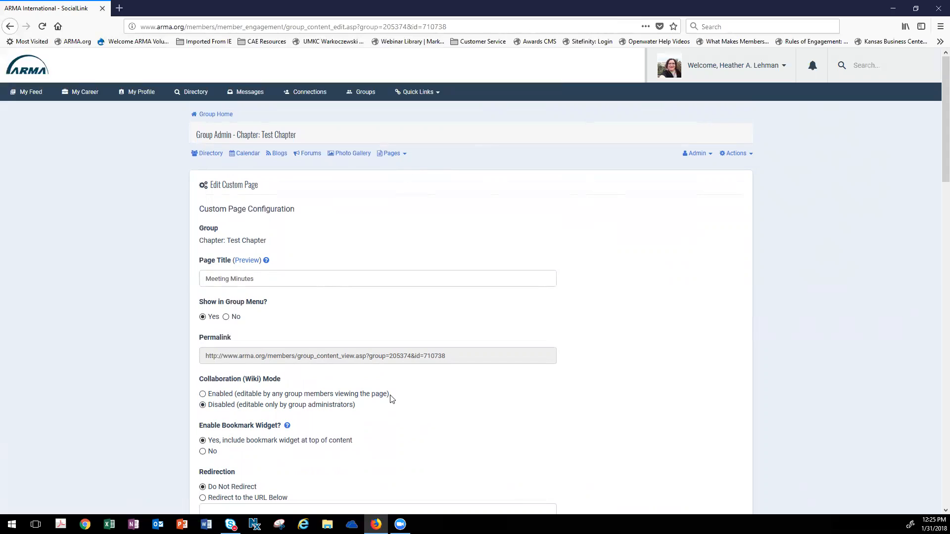
scroll(399, 398, "down", 3)
scroll(401, 400, "down", 1)
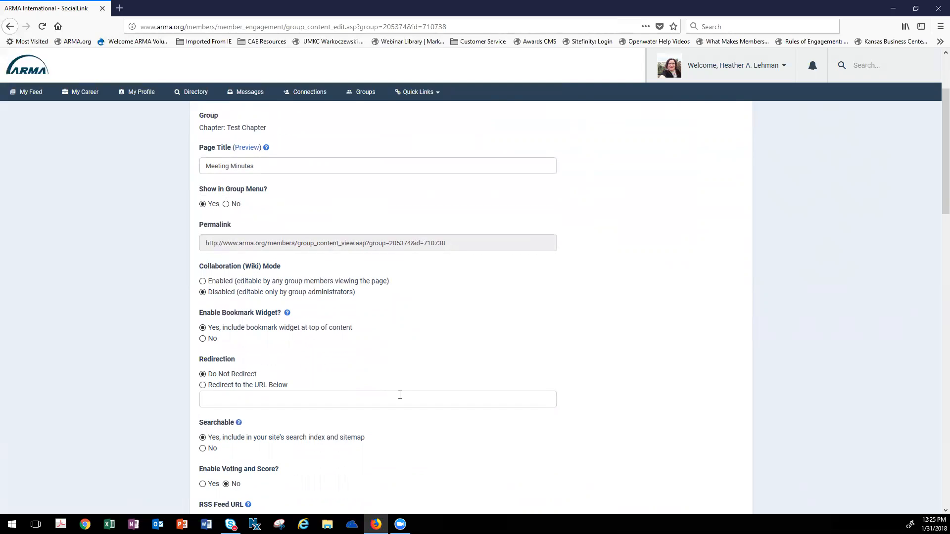
scroll(399, 394, "up", 3)
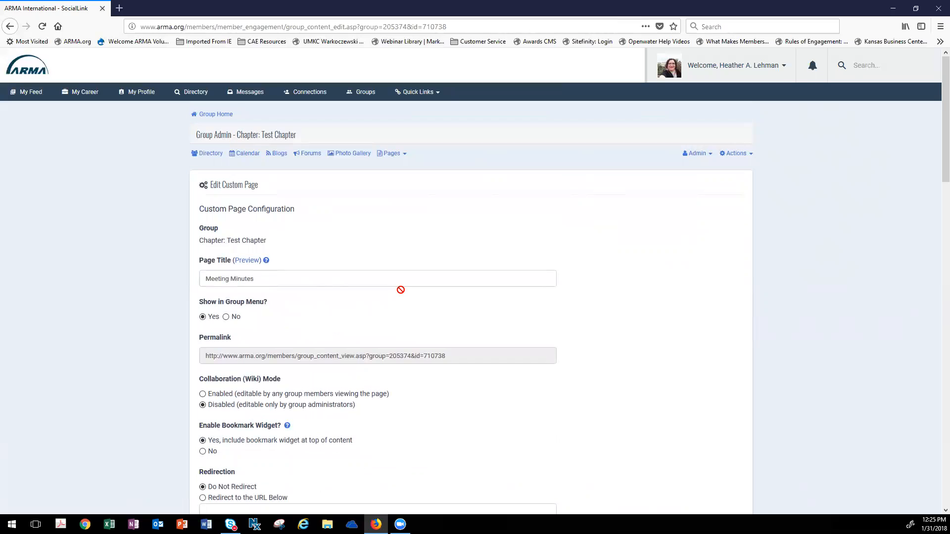
scroll(424, 373, "down", 5)
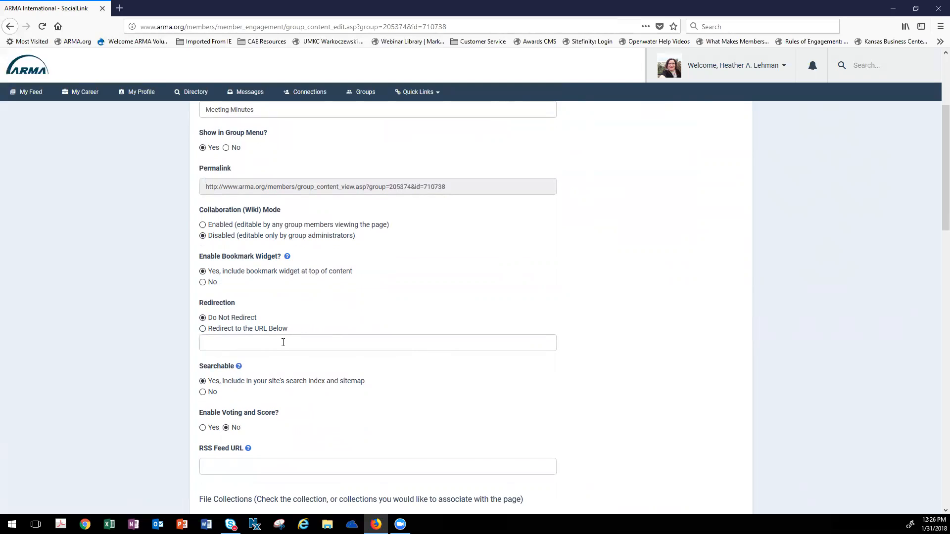
scroll(383, 351, "down", 2)
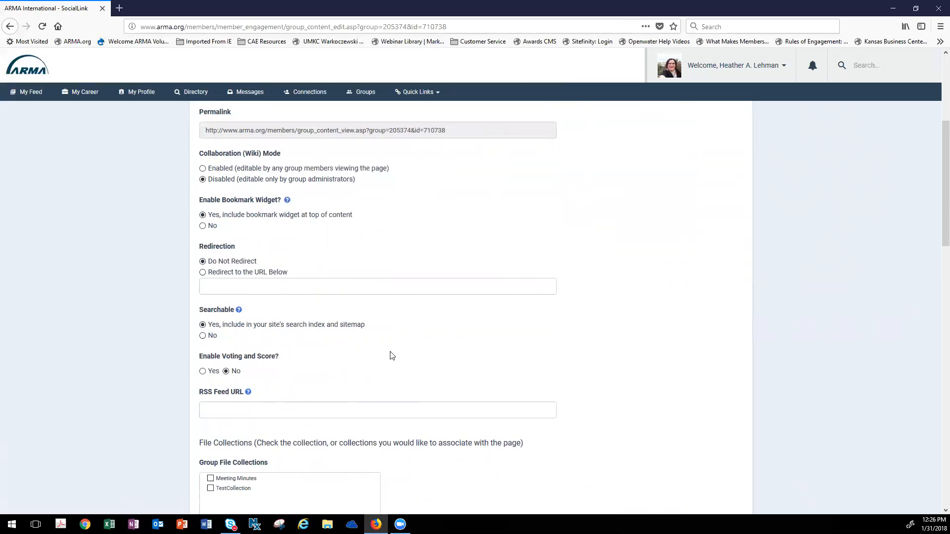
scroll(305, 343, "down", 2)
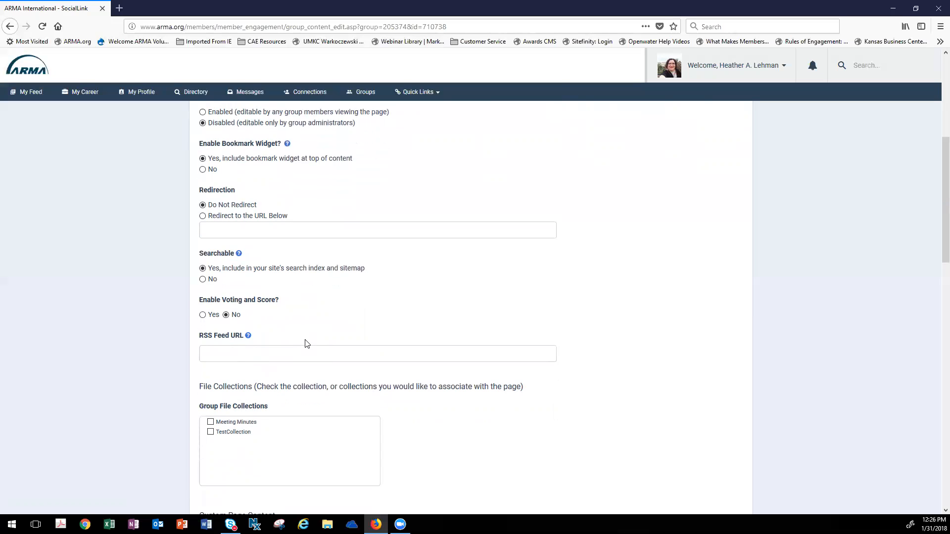
scroll(307, 343, "down", 3)
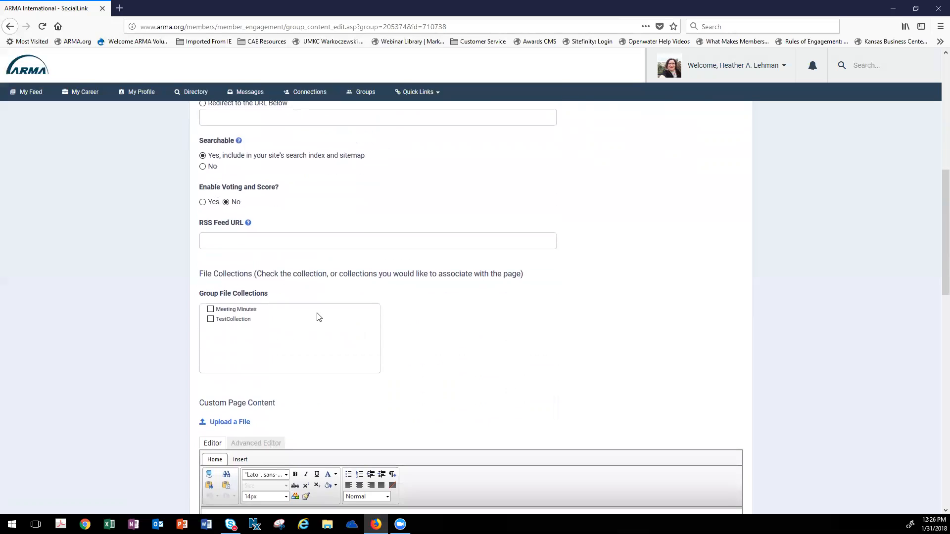
scroll(398, 327, "down", 1)
scroll(401, 328, "down", 1)
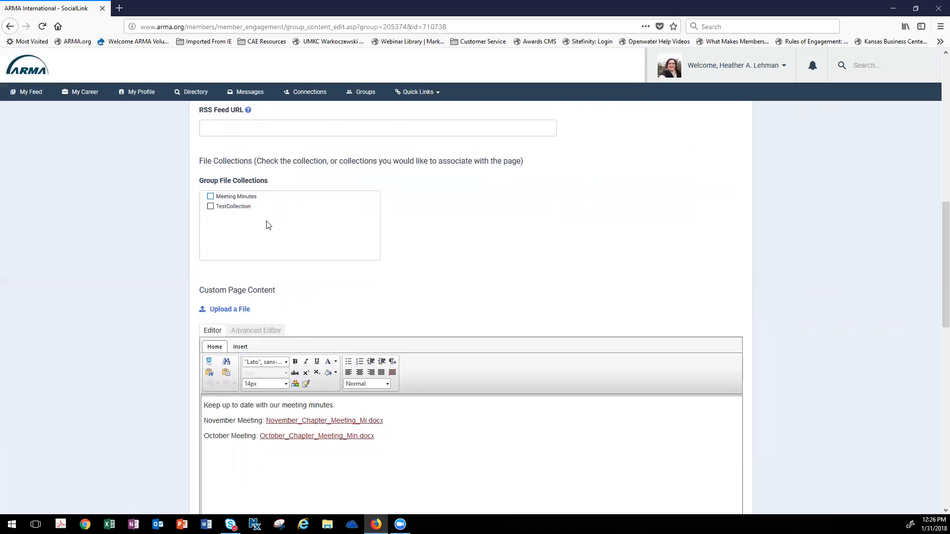
scroll(267, 225, "up", 10)
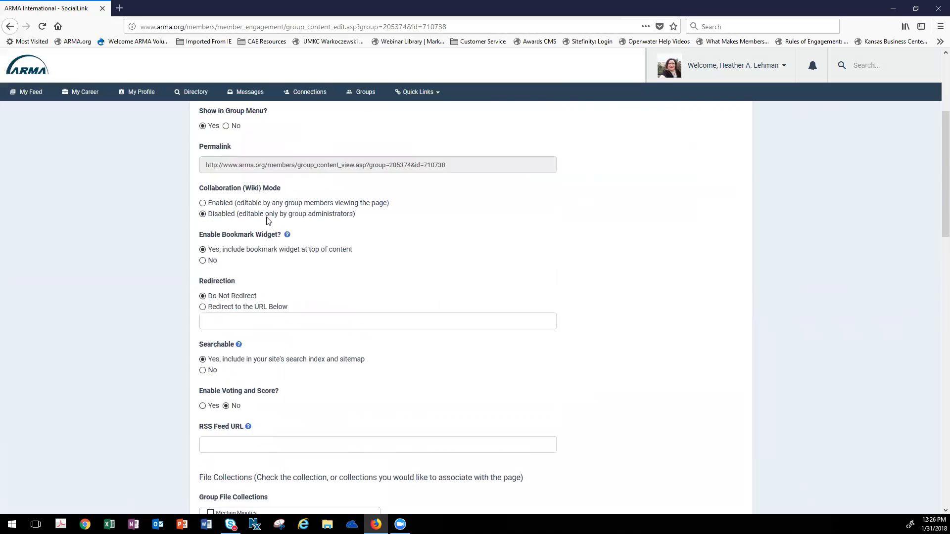
- Reopen the Meeting Minutes page for editing and associate the Meeting Minutes file collection with it
left_click(403, 154)
left_click(403, 167)
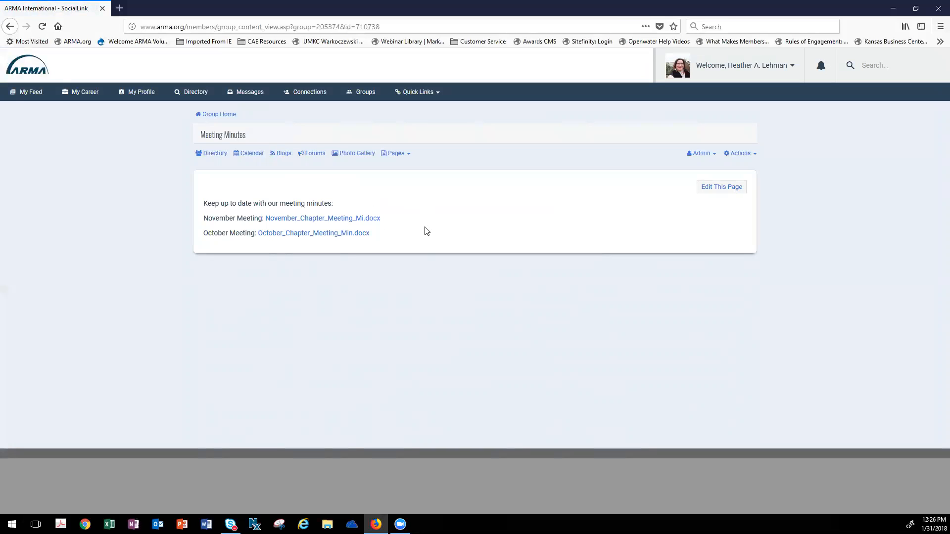
left_click(722, 187)
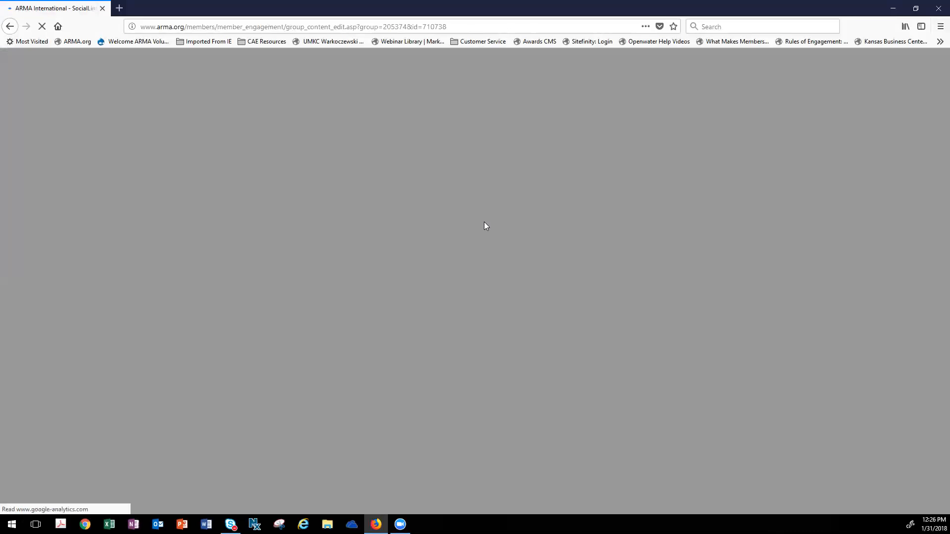
scroll(462, 233, "down", 3)
scroll(459, 235, "down", 10)
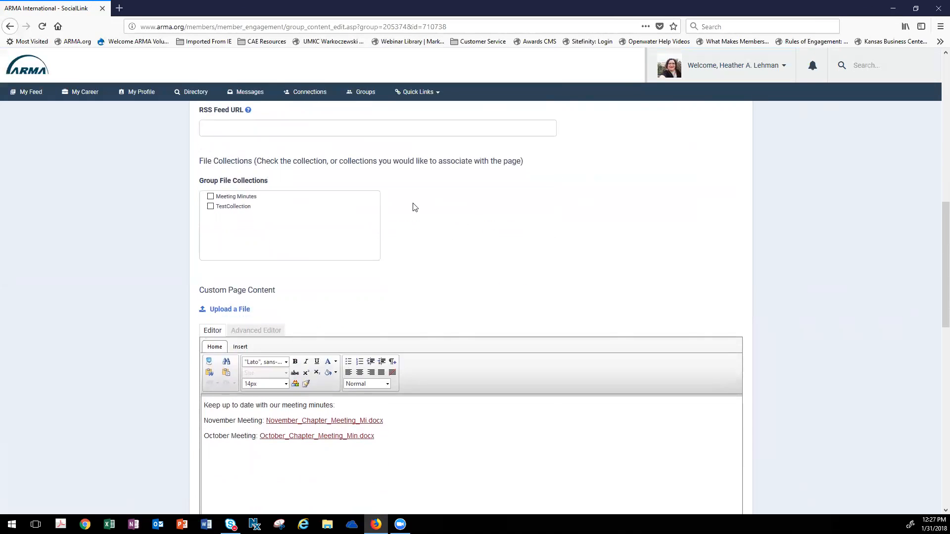
left_click(210, 197)
- Add a "December Meeting:" line below the October Meeting line in the custom page content
scroll(301, 212, "down", 2)
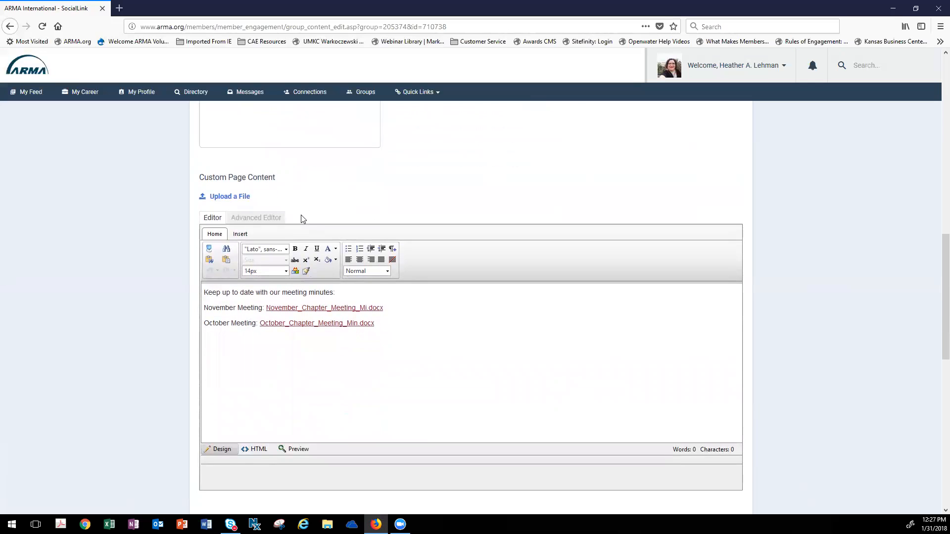
left_click(397, 326)
key("Return")
type("December M")
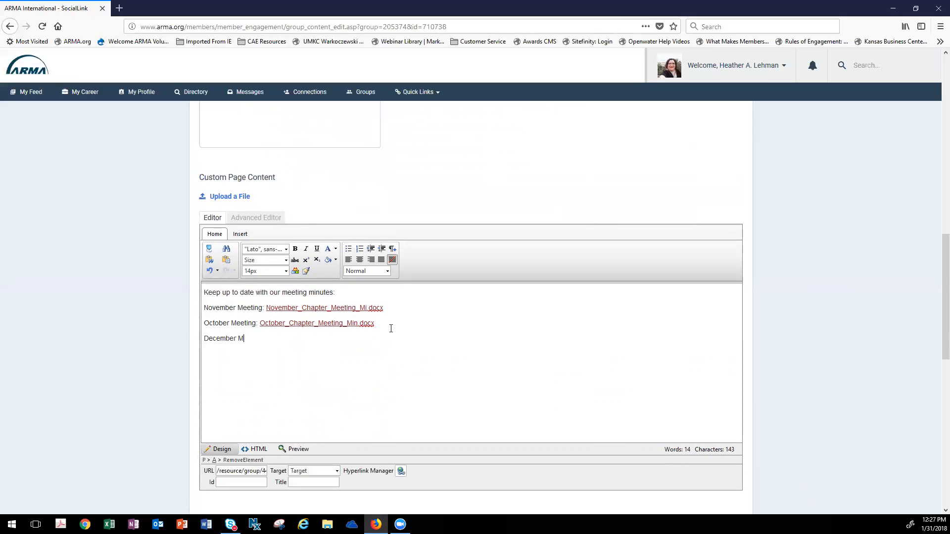
type("eeing:")
key("BackSpace")
key("BackSpace")
key("BackSpace")
key("BackSpace")
type("ing")
- Insert a link to the December_Chapter_Meeting_Mi.docx resource file after the "December Meeting:" text in the custom page content
left_click(241, 234)
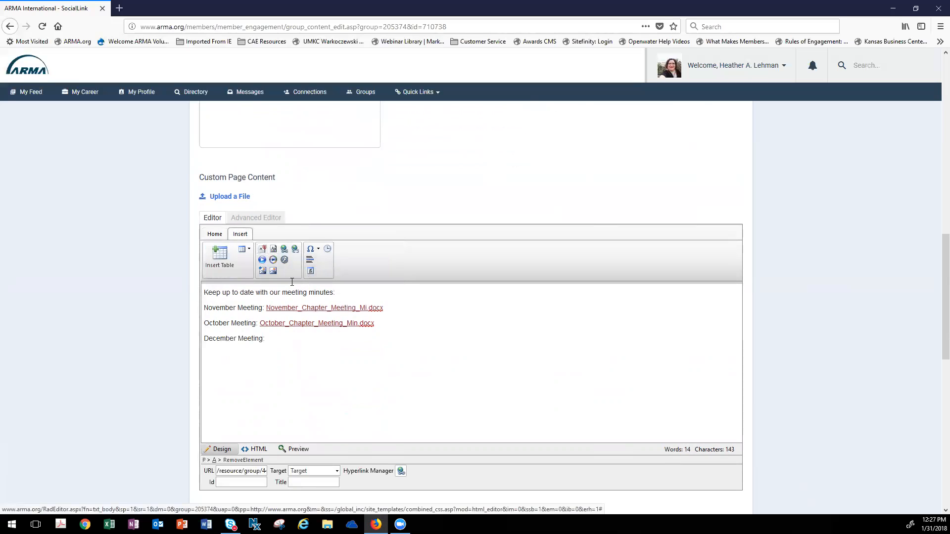
left_click(220, 237)
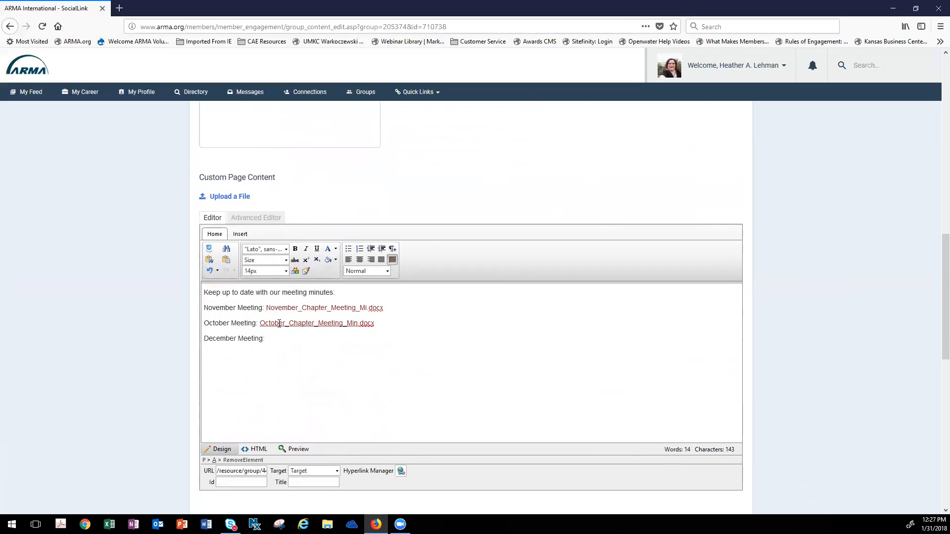
left_click(264, 338)
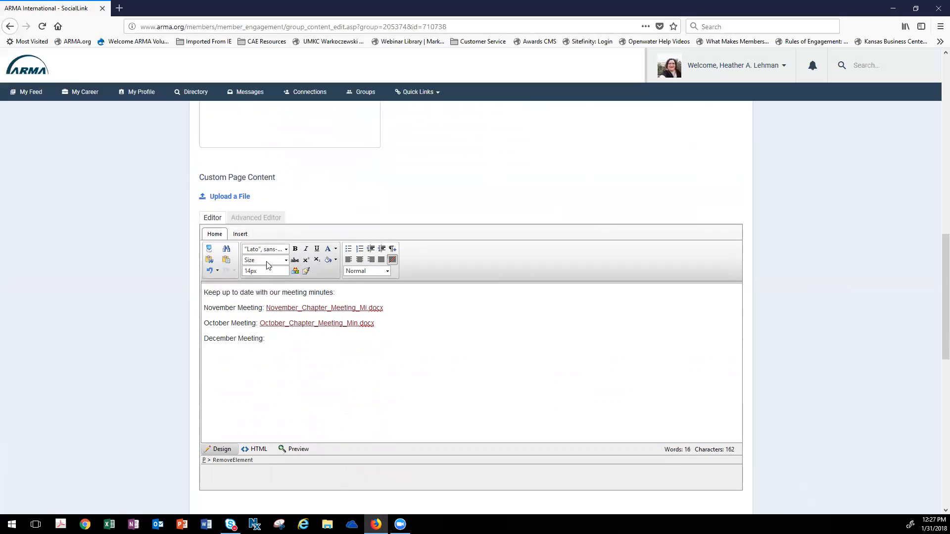
left_click(244, 235)
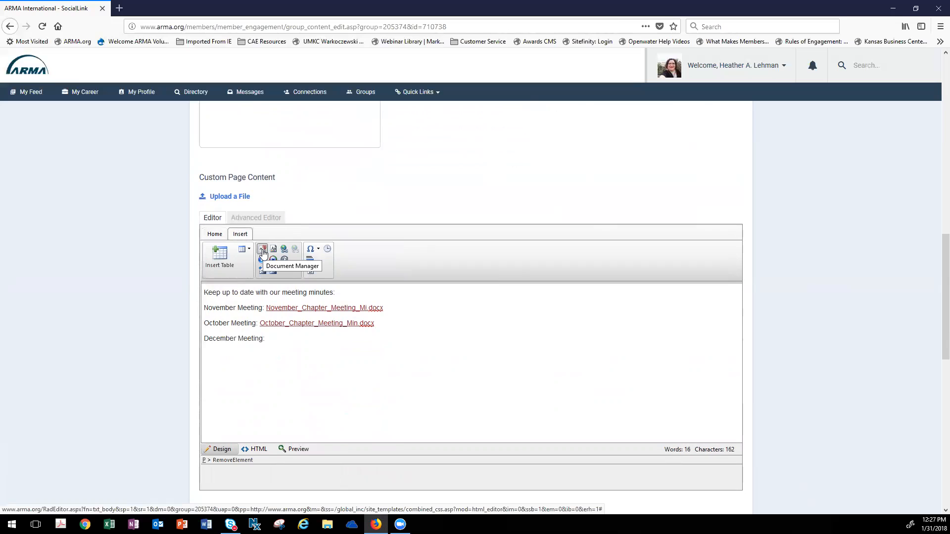
left_click(262, 250)
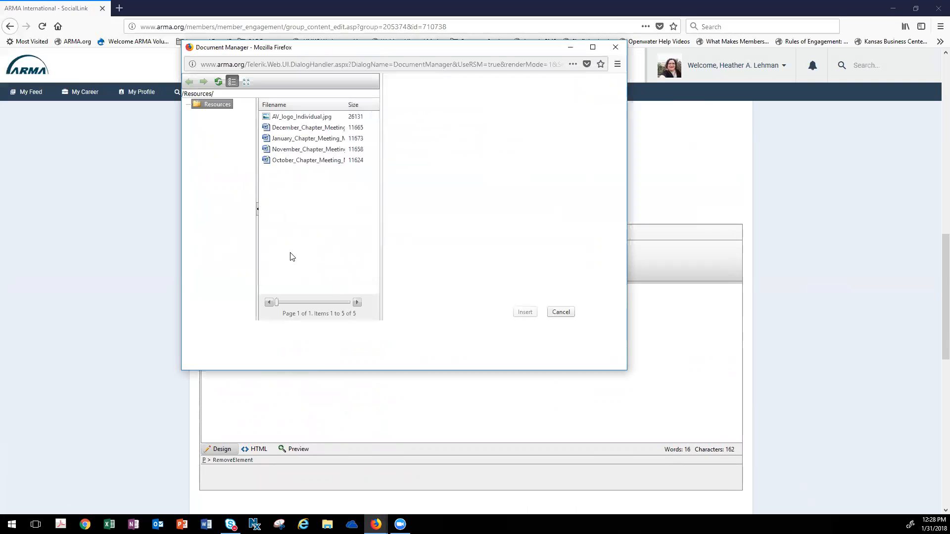
left_click(313, 128)
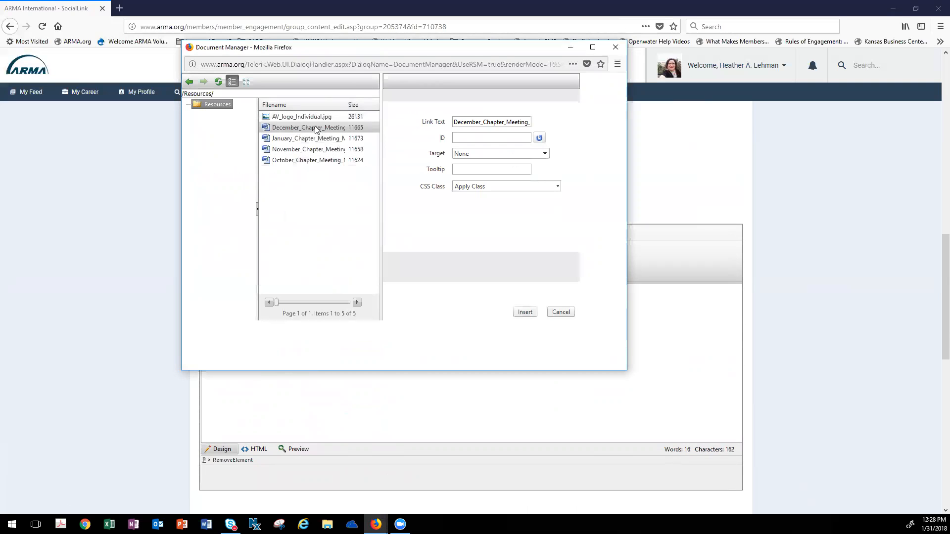
left_click(524, 313)
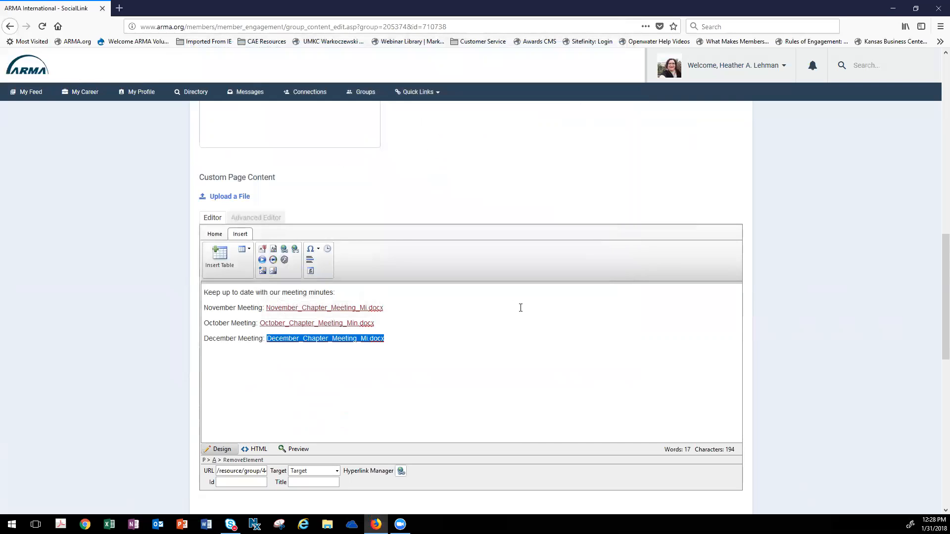
left_click(414, 335)
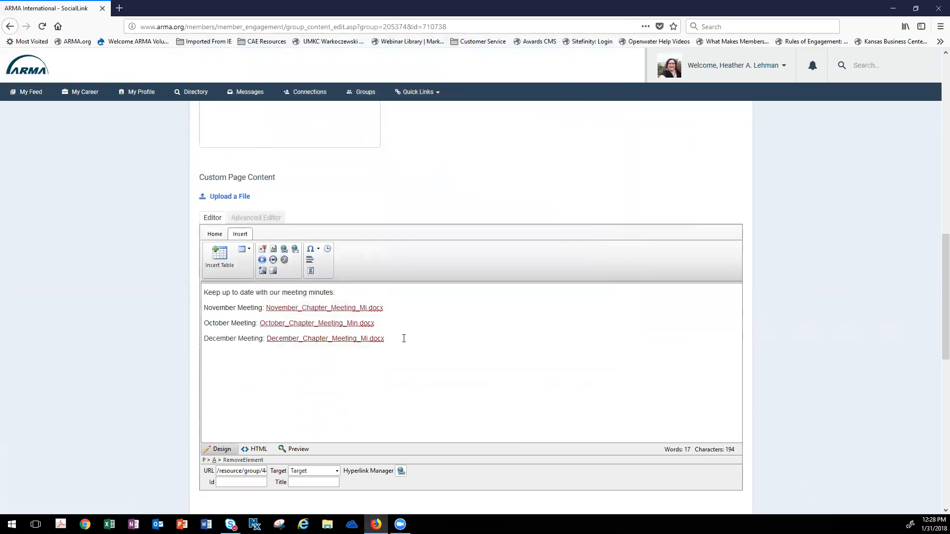
- Save the edited Meeting Minutes custom page with the Content Update version label
scroll(404, 338, "down", 3)
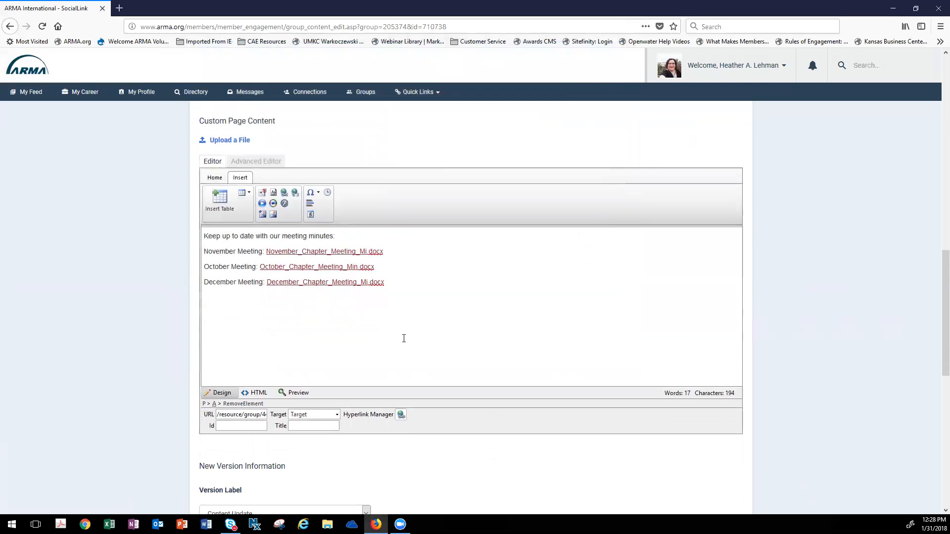
scroll(404, 338, "down", 10)
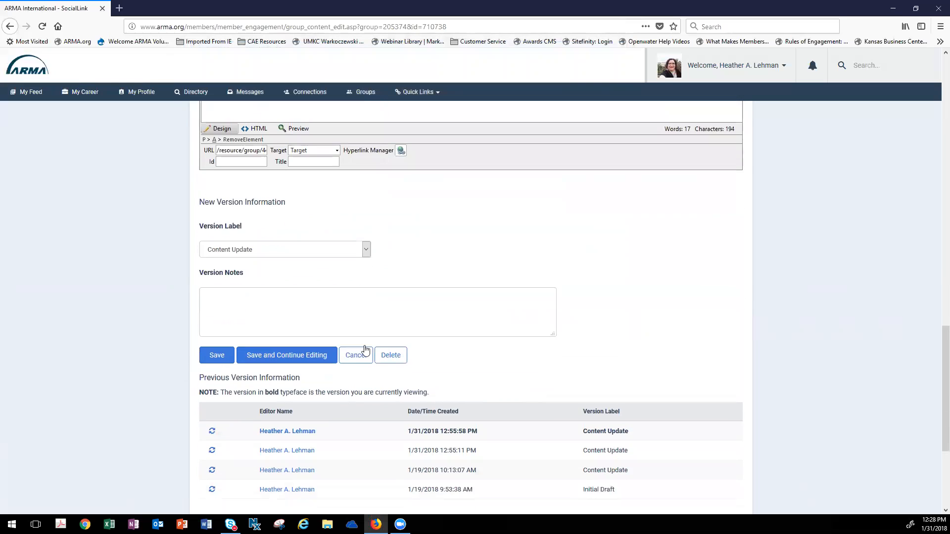
left_click(212, 340)
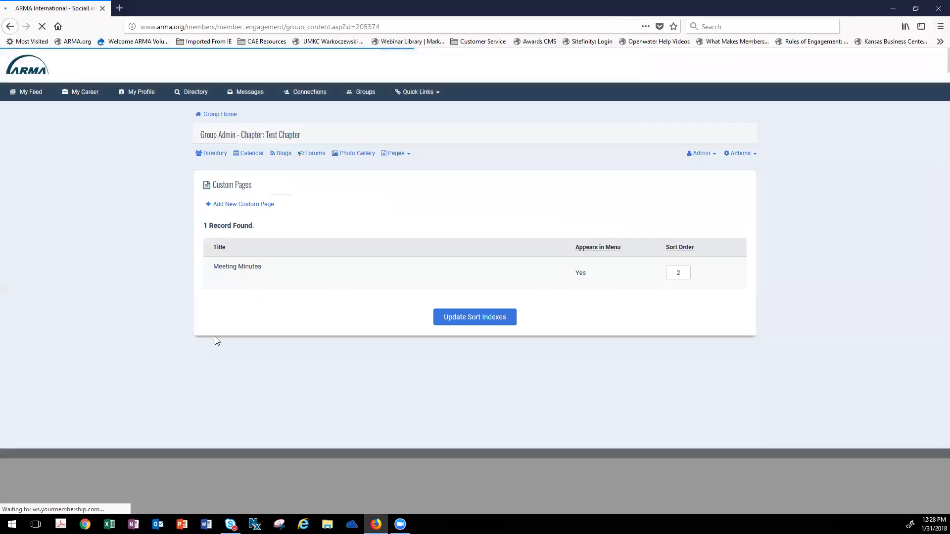
- Open the Test Chapter group's Meeting Minutes page for viewing from the group's list of pages
mouse_move(329, 264)
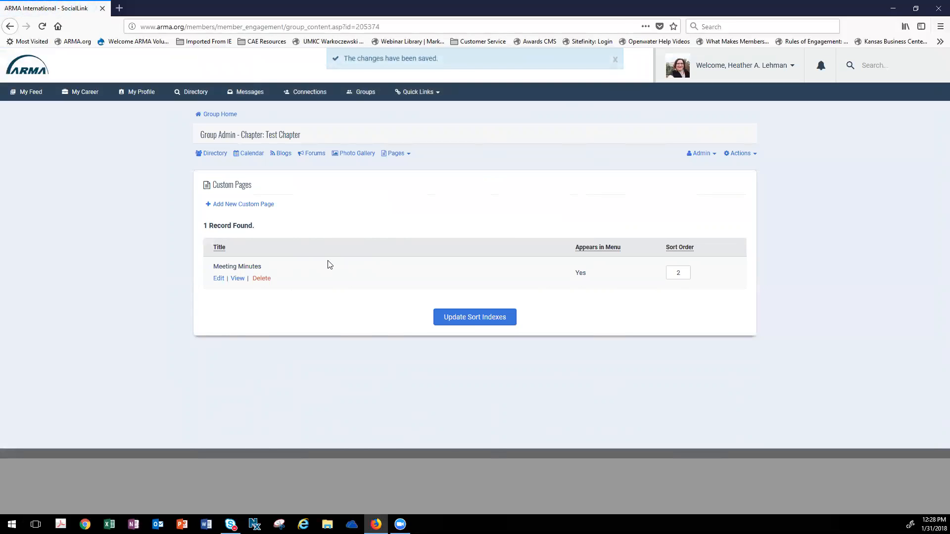
left_click(409, 155)
left_click(412, 167)
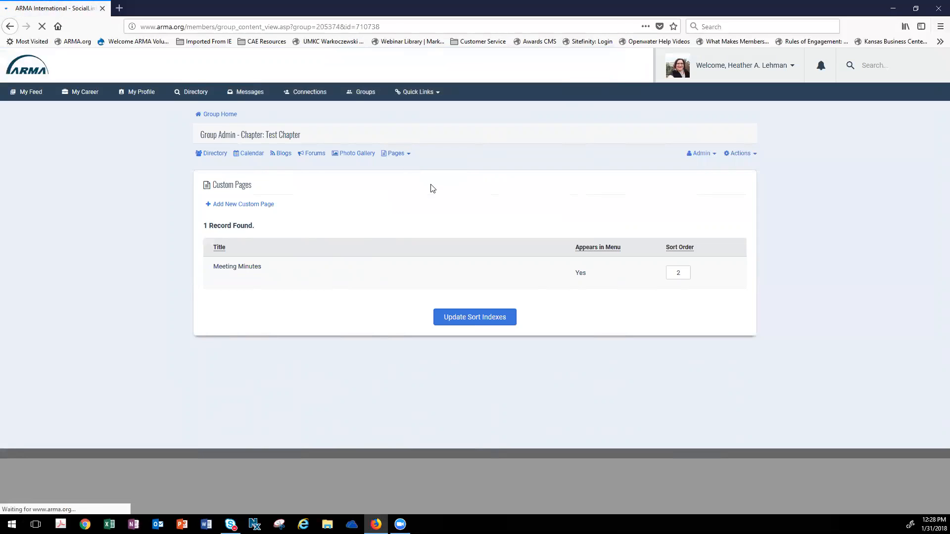